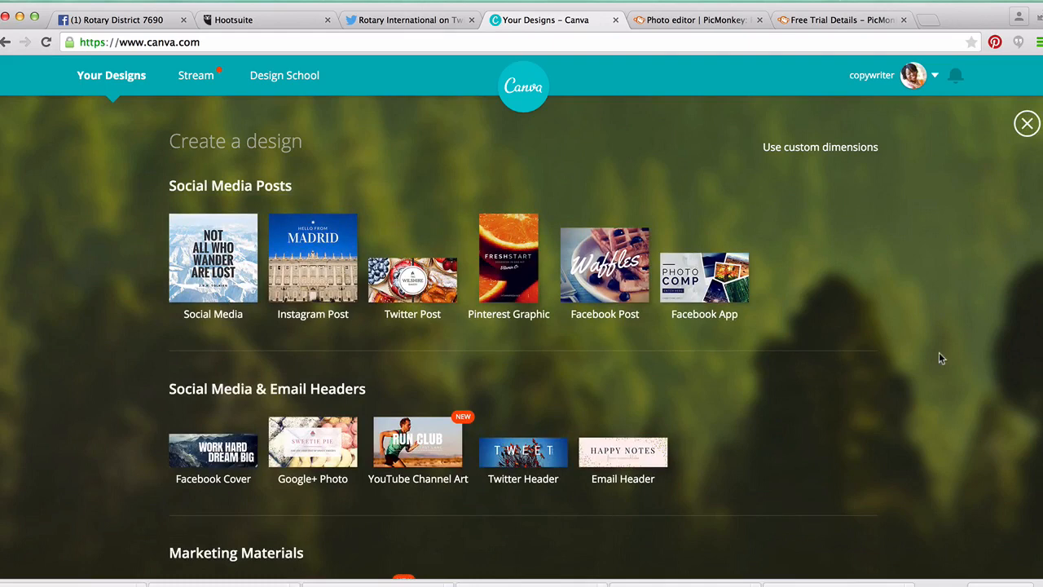
Step: Create a new Twitter Header design from the social media and email header types
scroll(940, 382, down, 1)
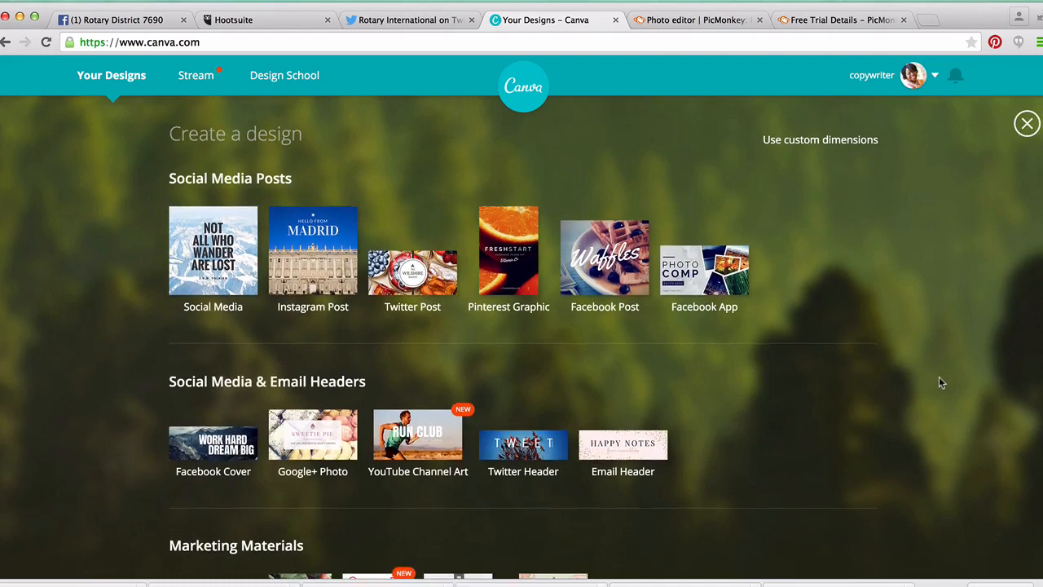
scroll(940, 382, down, 5)
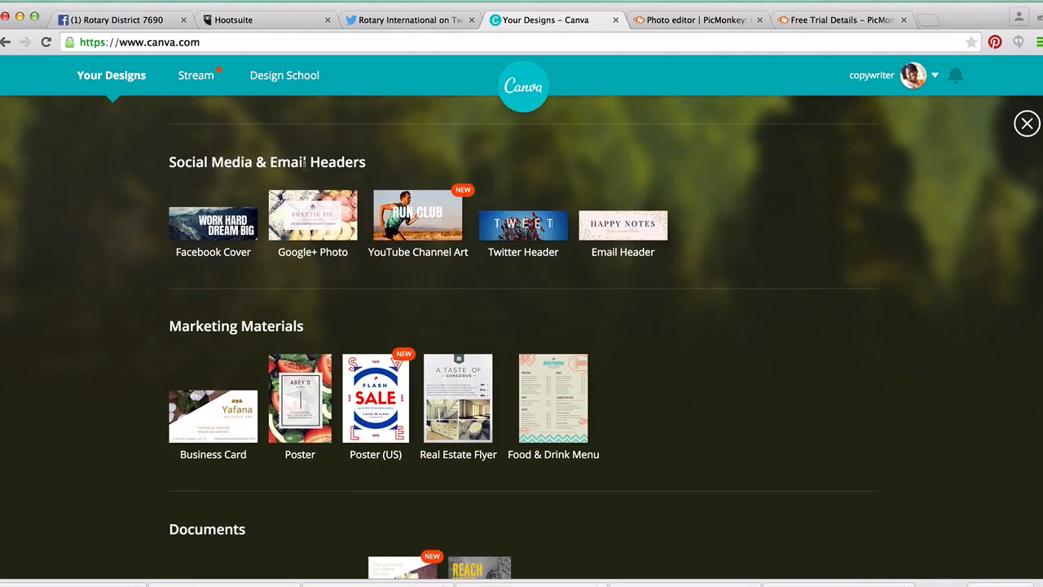
click(537, 246)
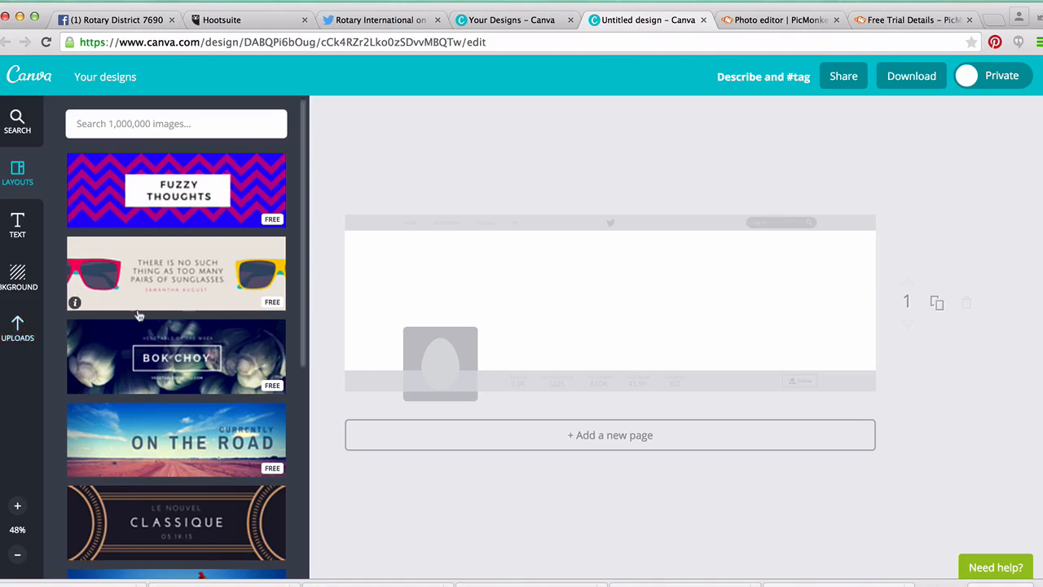
click(18, 327)
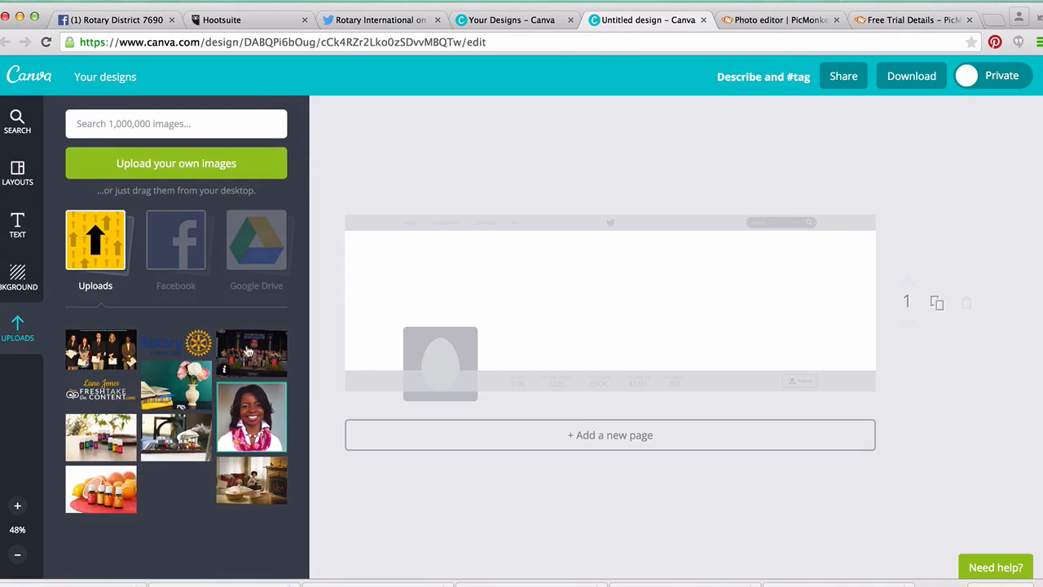
click(248, 351)
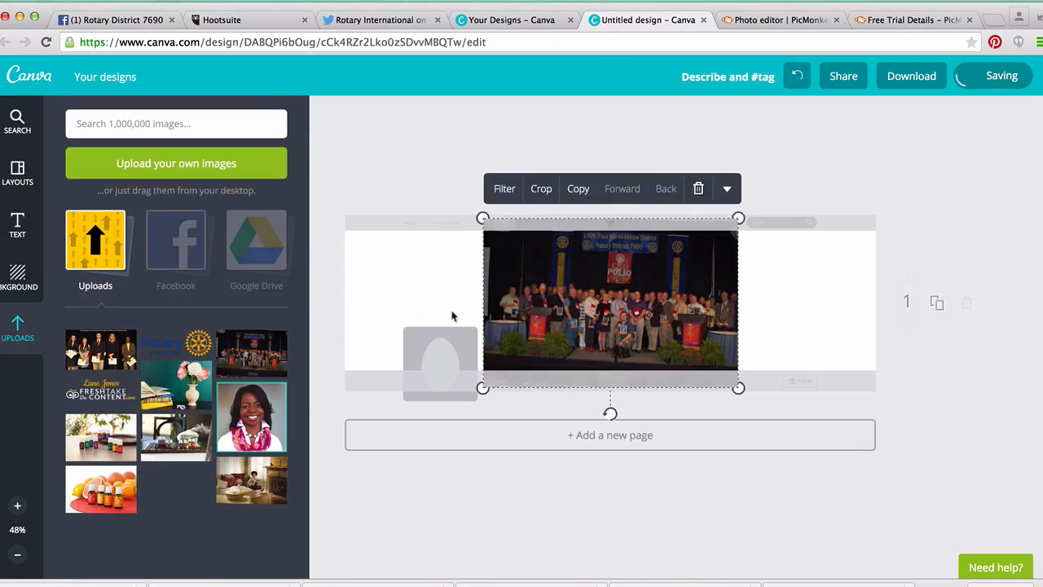
click(699, 189)
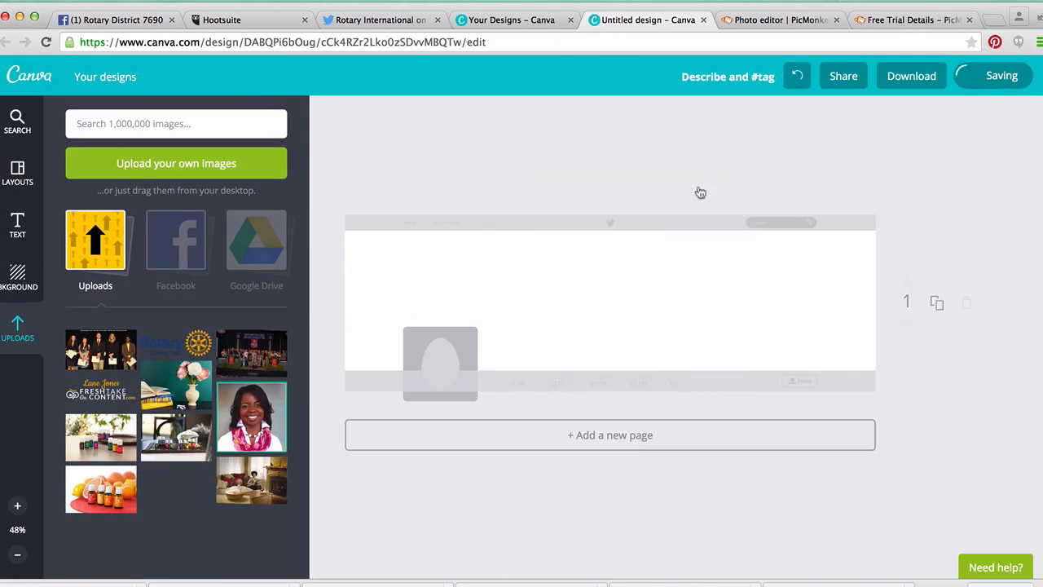
Step: Apply the Fuzzy Thoughts layout to the header and delete its zigzag pattern and solid blue background
click(18, 173)
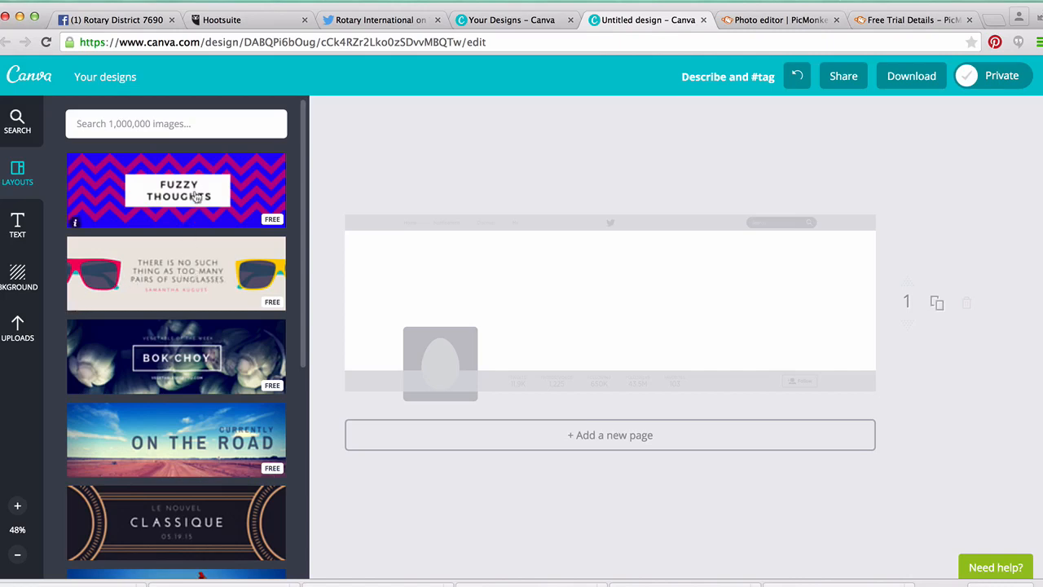
click(196, 196)
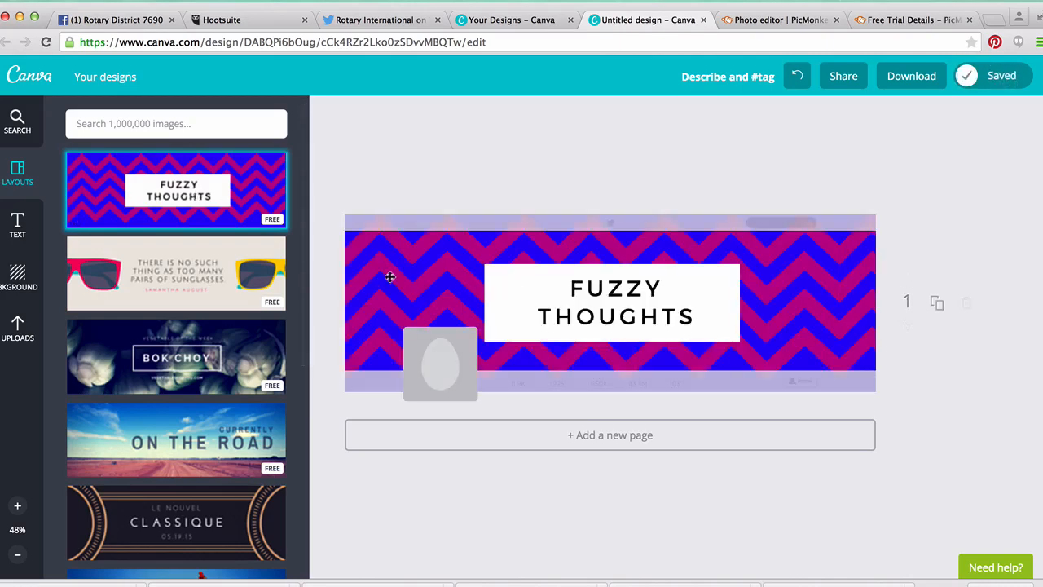
click(390, 277)
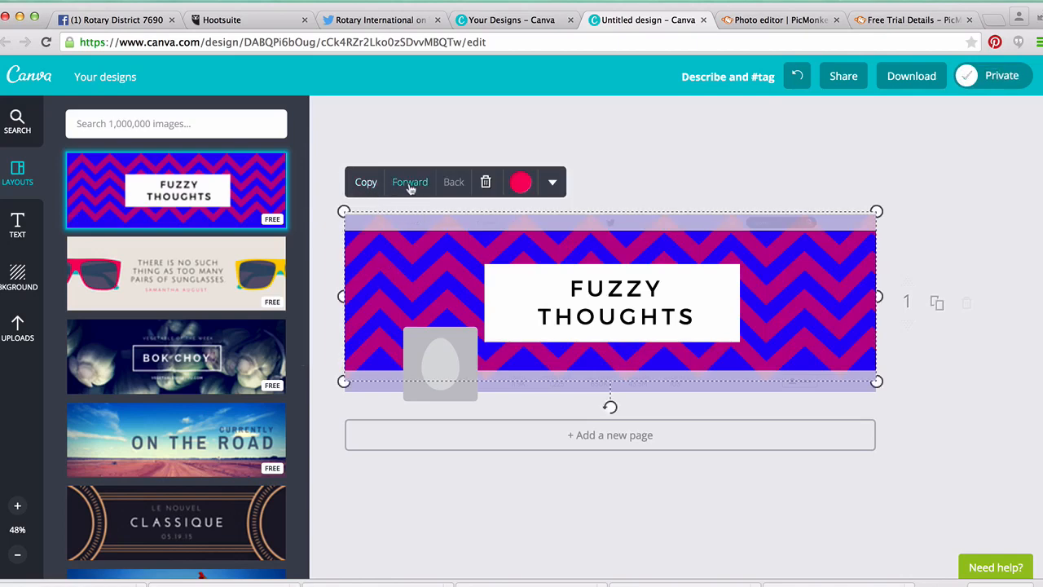
click(486, 184)
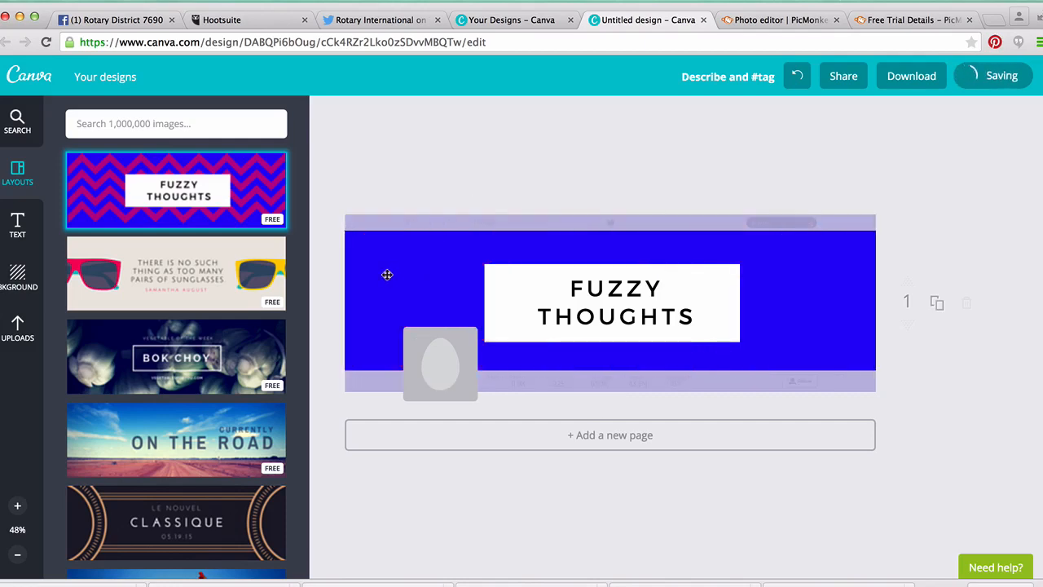
click(388, 275)
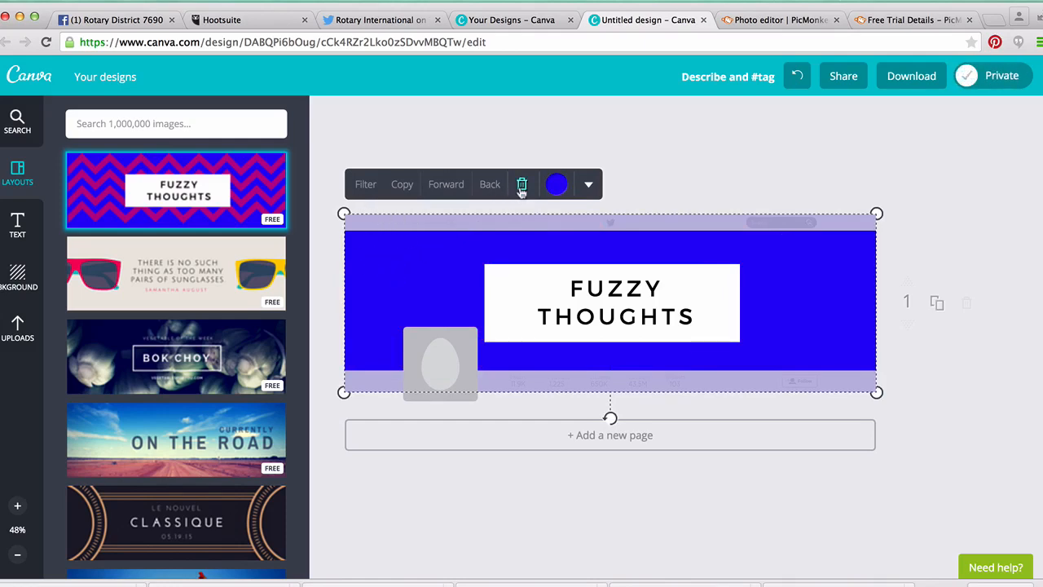
click(523, 187)
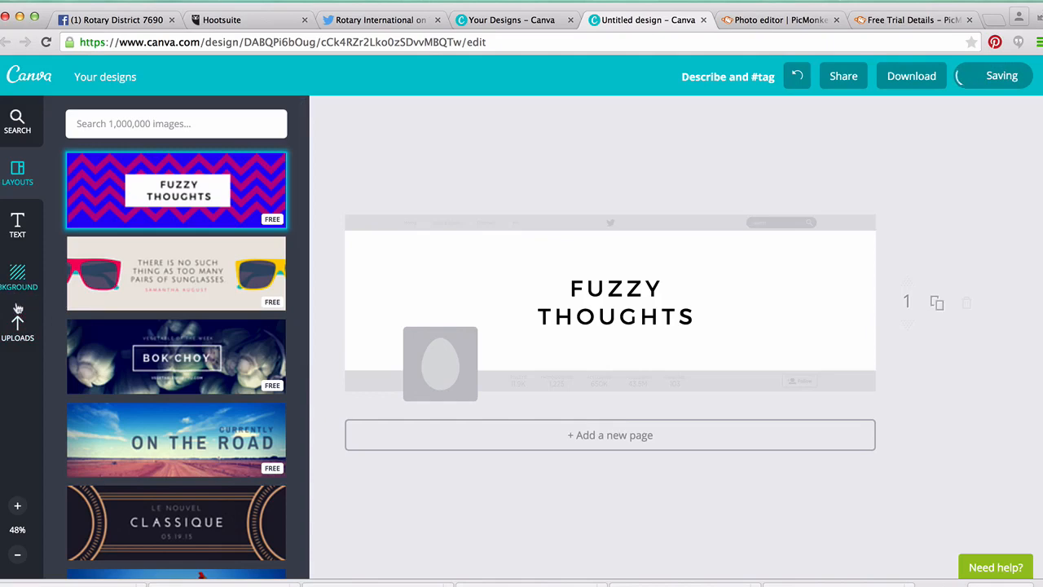
Step: Add the uploaded group stage photo to the header and enlarge it to nearly the full banner width
click(17, 326)
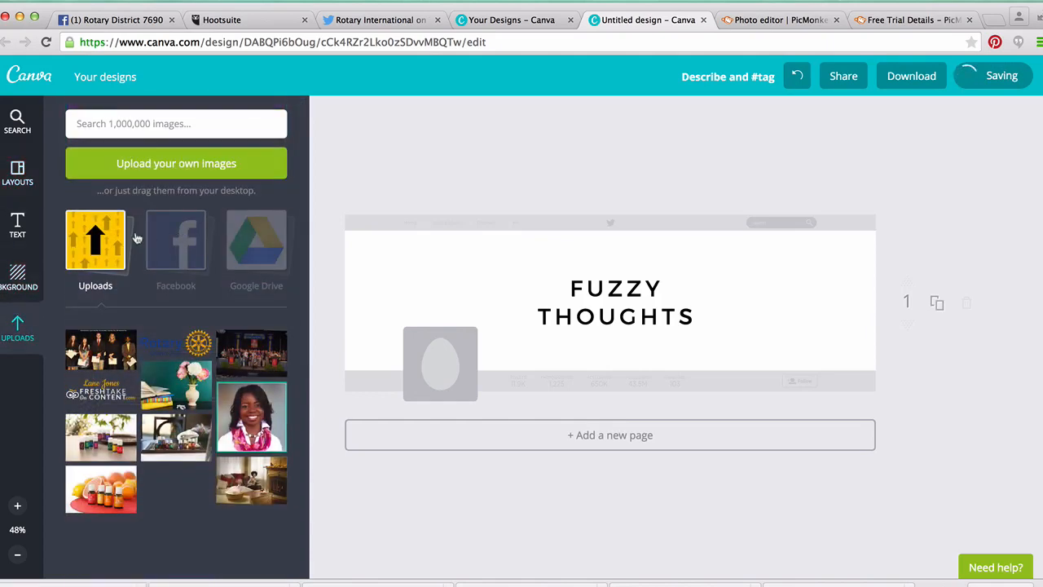
drag(254, 356, 687, 293)
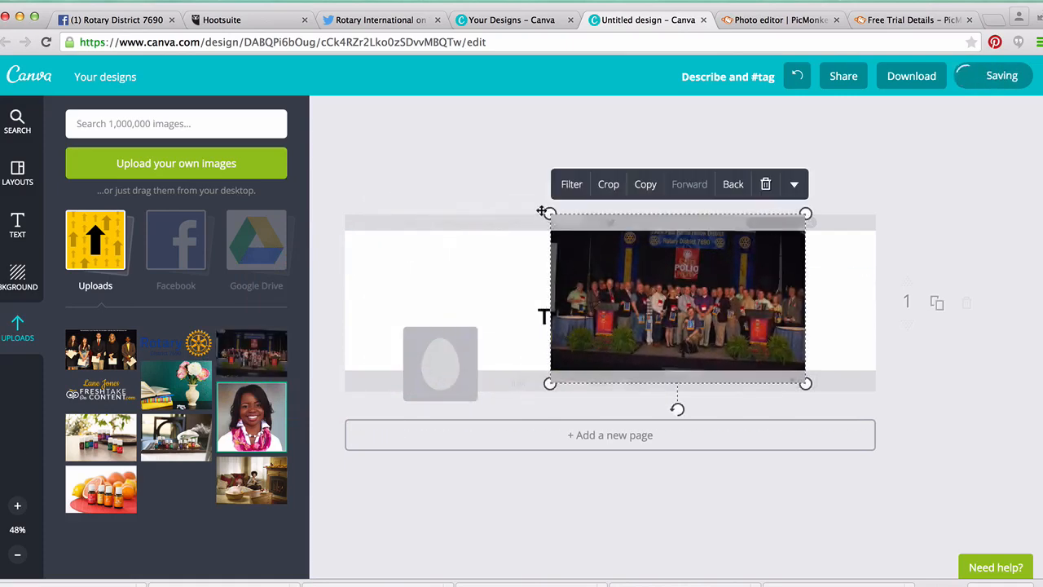
drag(550, 213, 288, 147)
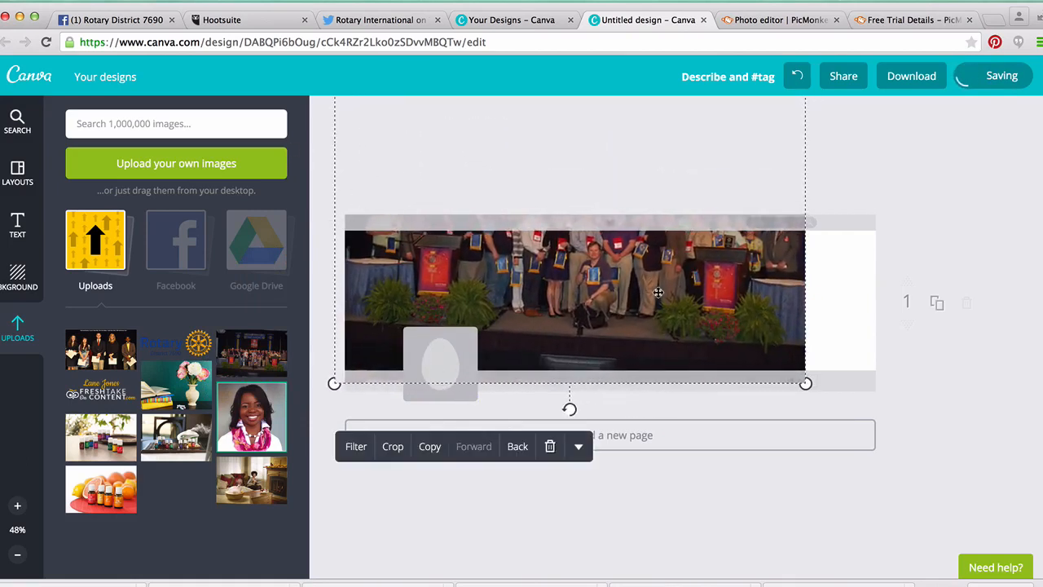
drag(807, 383, 891, 398)
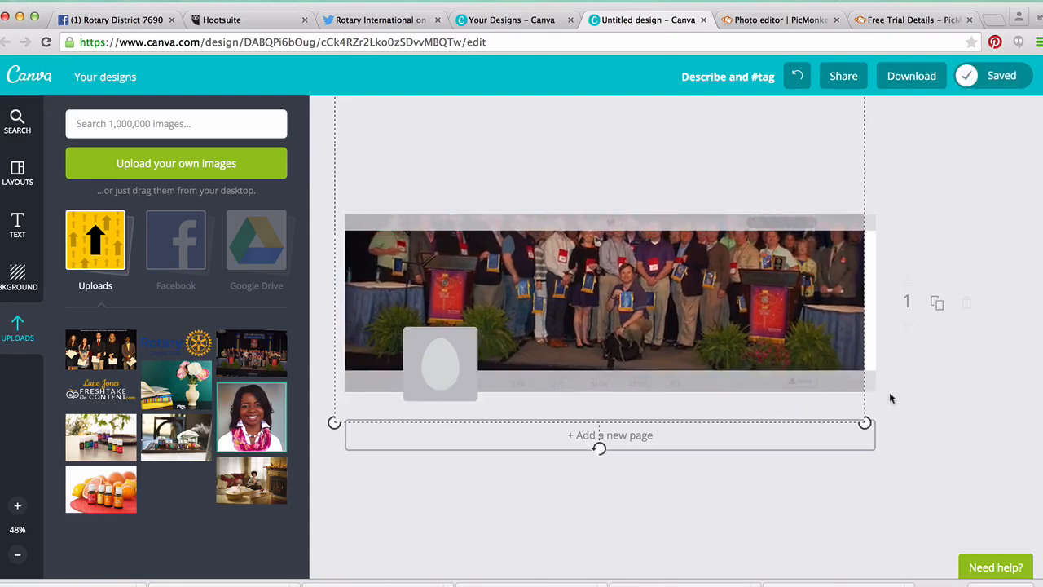
Step: Reposition the group photo to span the banner, framing the row of people and the Polio sign above them
drag(803, 338, 817, 363)
drag(765, 297, 764, 326)
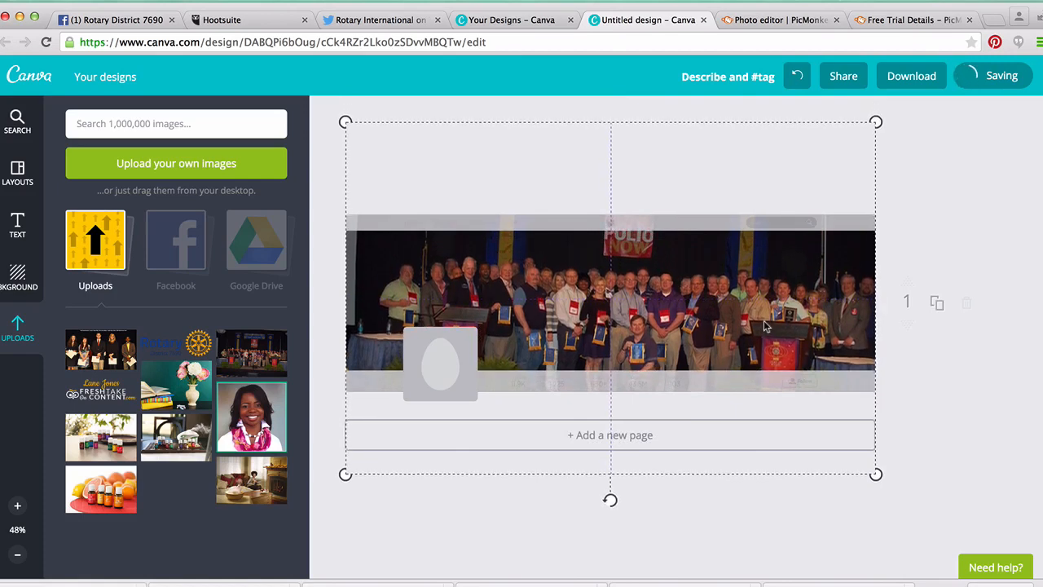
drag(764, 326, 764, 343)
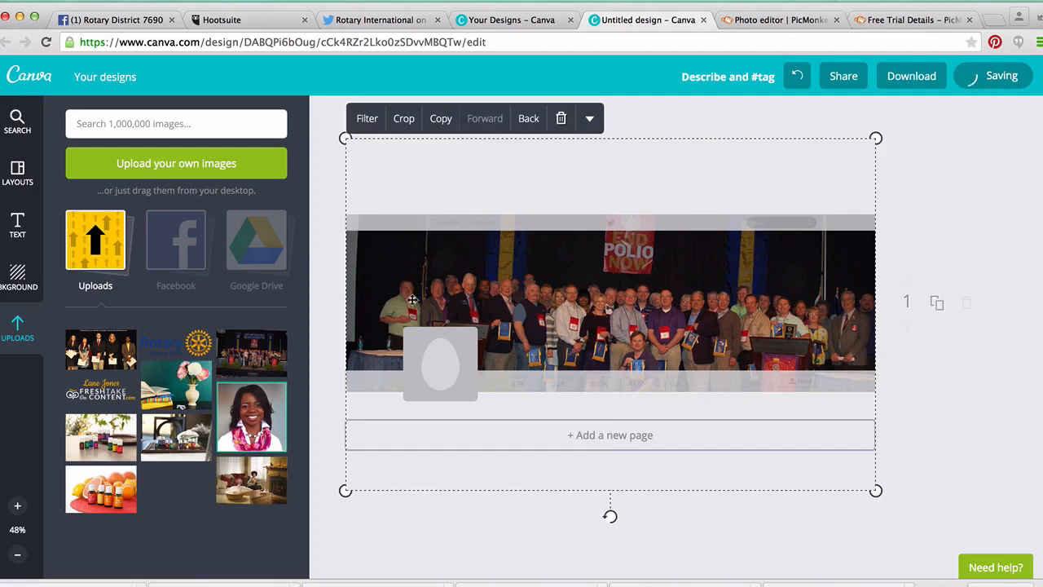
click(903, 200)
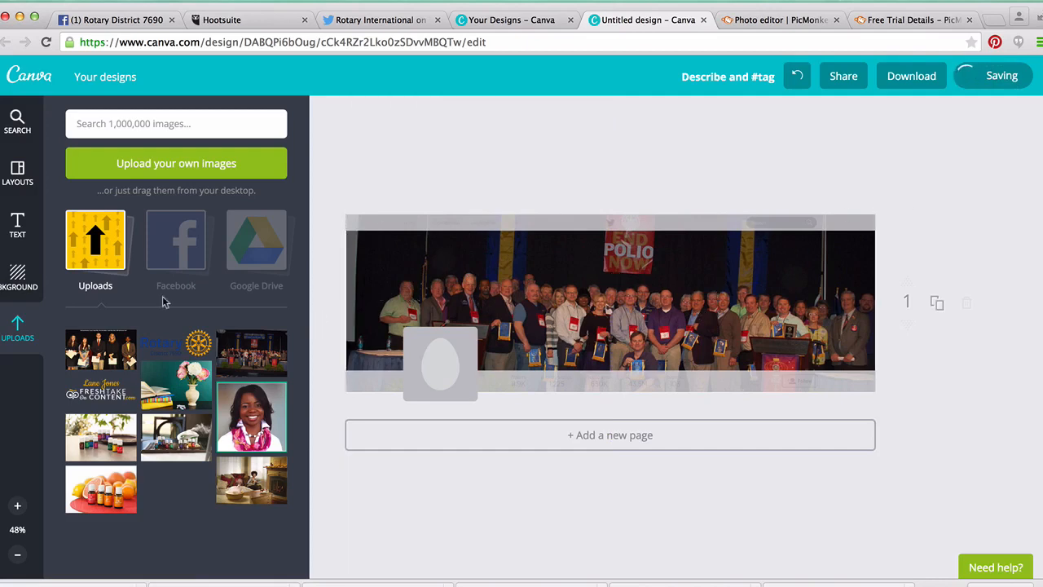
Step: Shift the group photo slightly toward the banner's left edge and send it behind the white box and Fuzzy Thoughts text
click(359, 272)
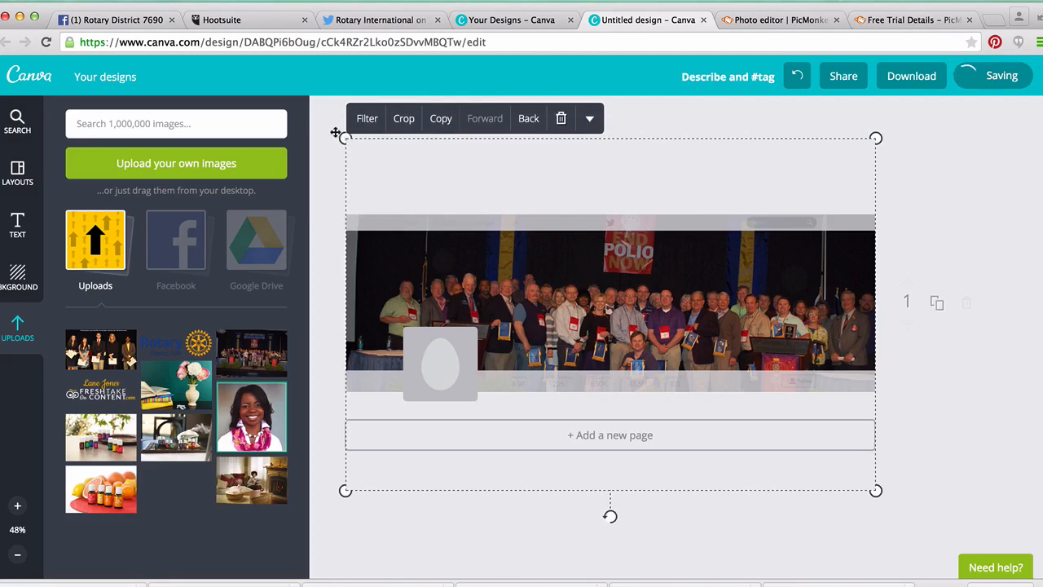
drag(334, 132, 330, 132)
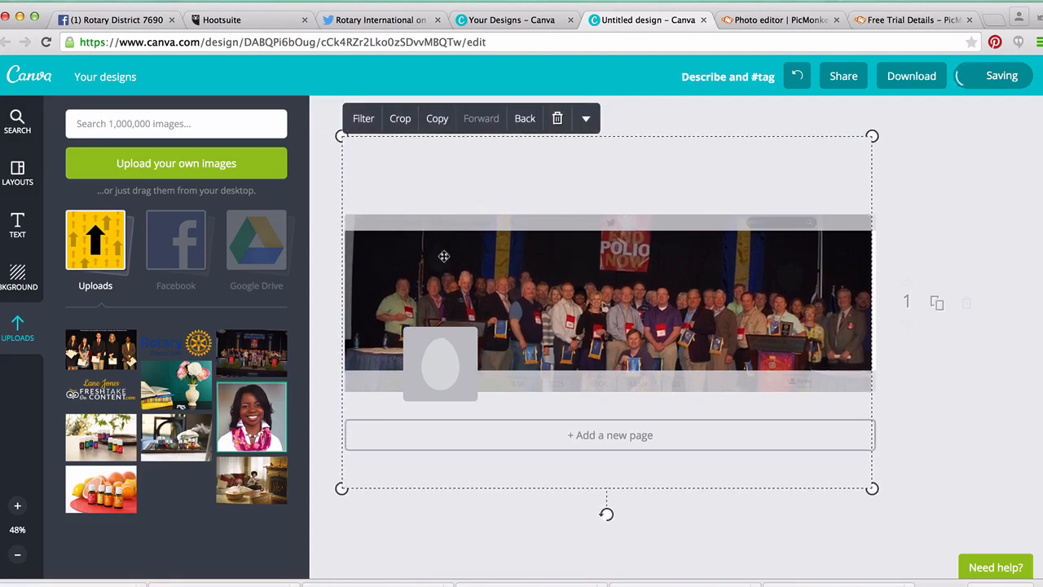
click(525, 119)
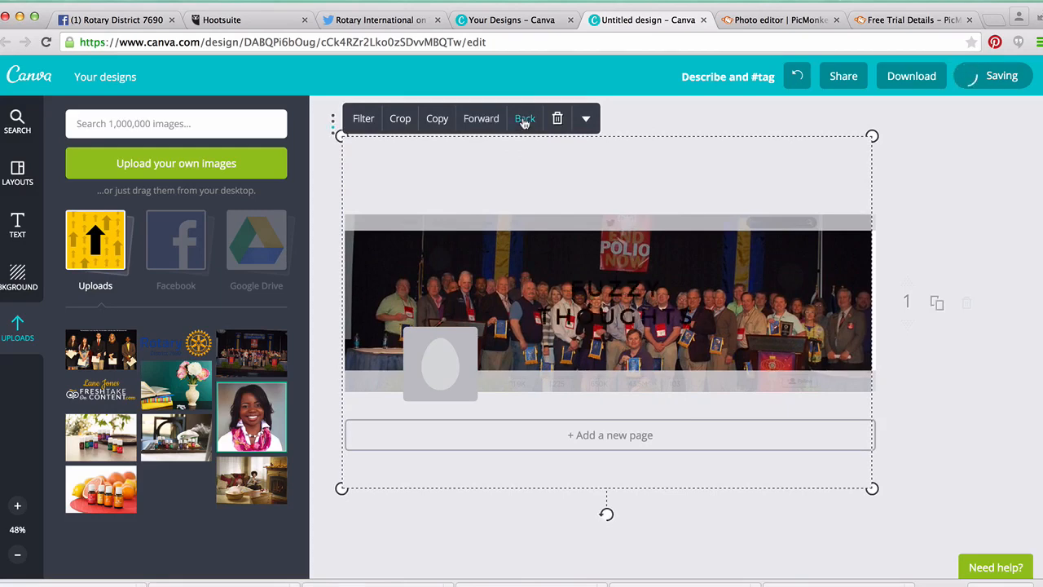
click(525, 119)
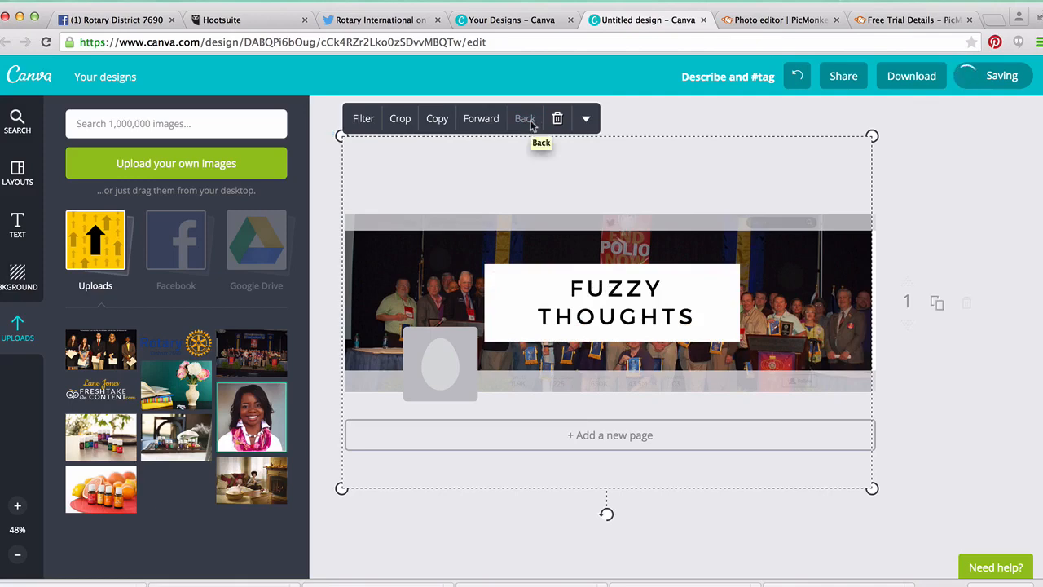
Step: Widen the white box behind the Fuzzy Thoughts text by extending its left edge to the profile picture area
click(595, 294)
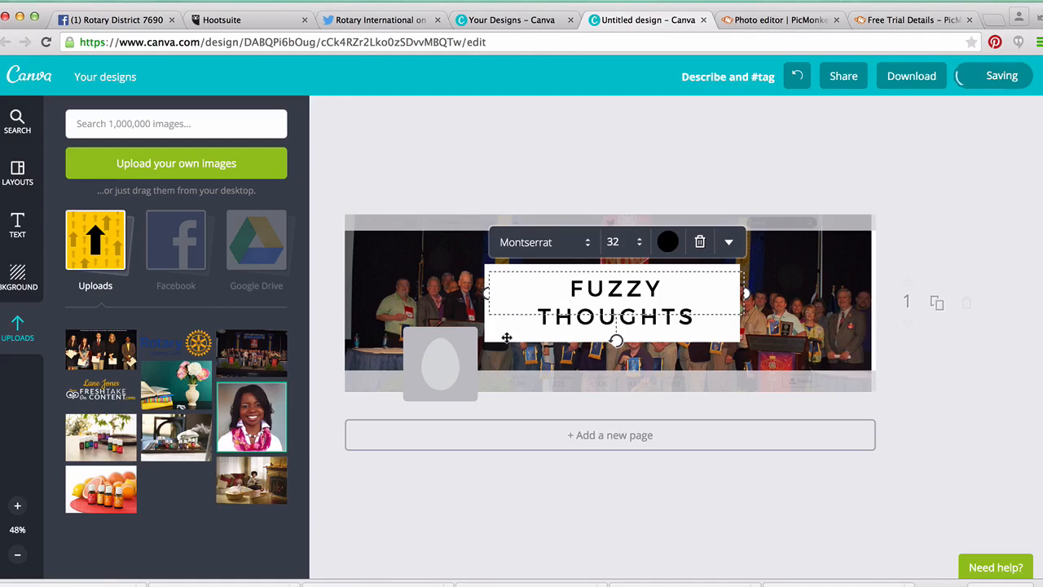
click(460, 278)
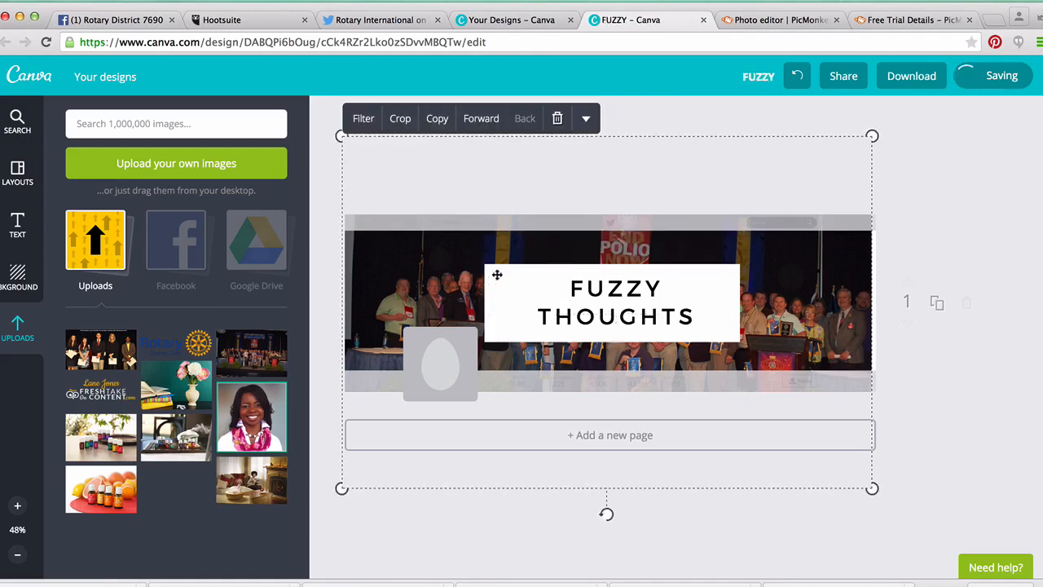
click(497, 276)
click(495, 341)
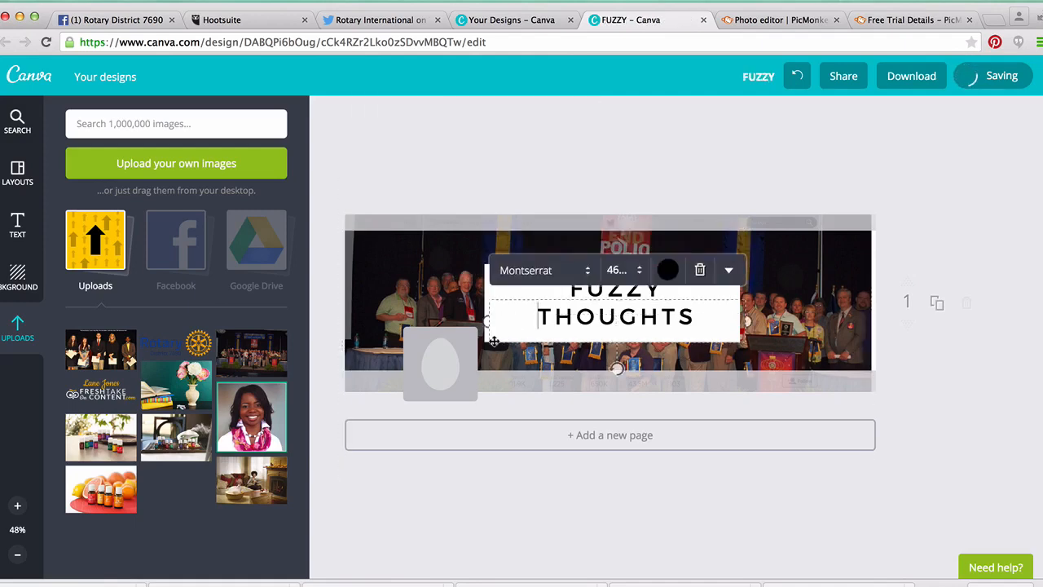
click(487, 275)
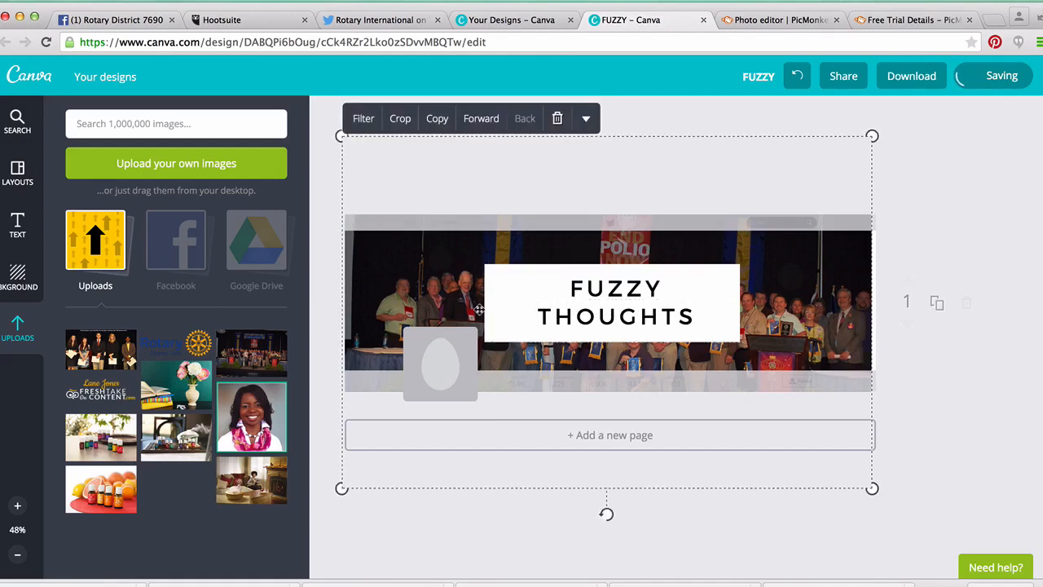
click(486, 307)
drag(484, 304, 420, 303)
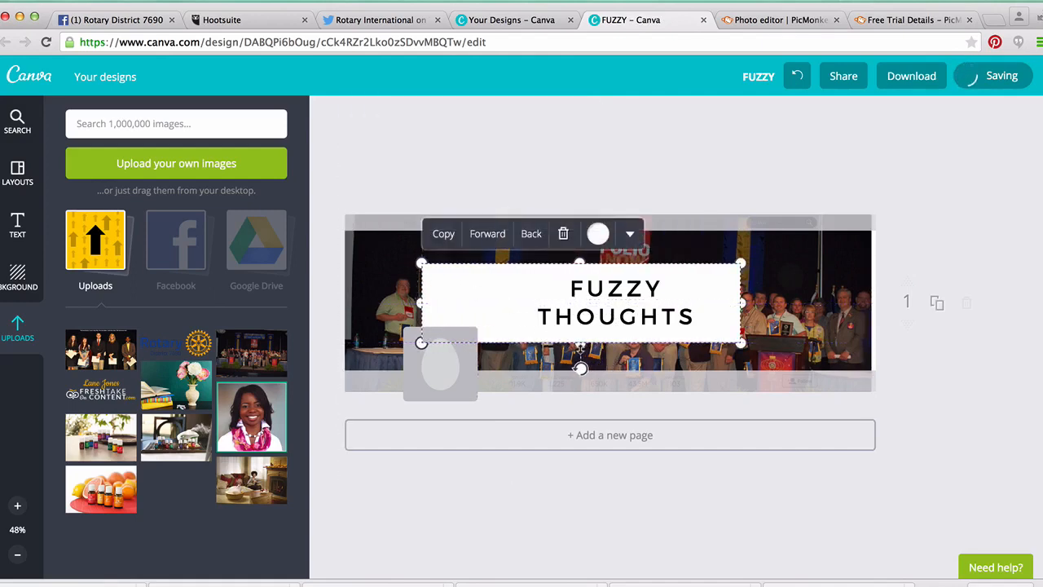
Step: Reduce the white box to a thin strip and move it to the upper right of the banner
drag(581, 343, 482, 271)
click(433, 273)
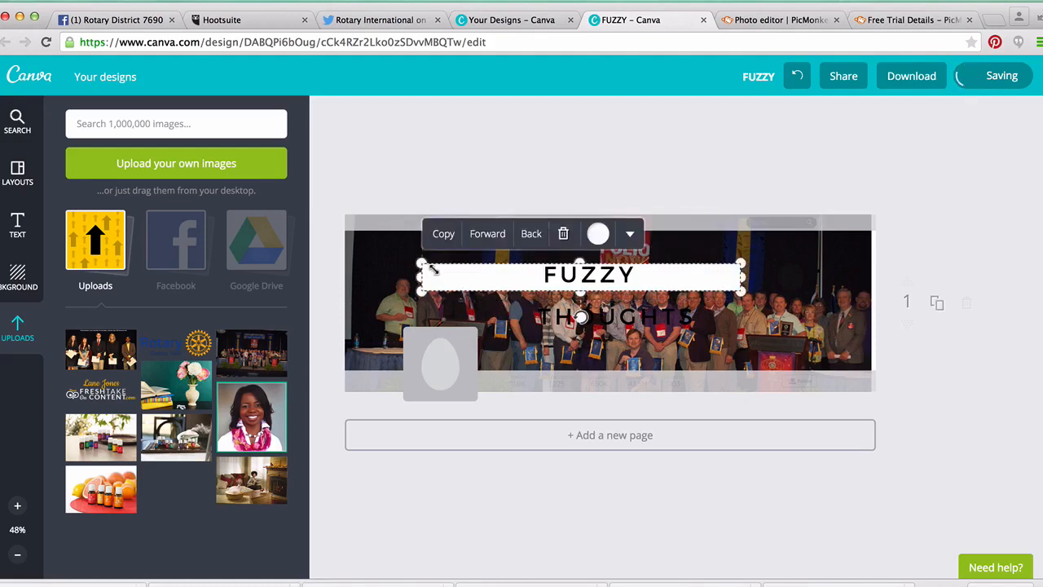
drag(447, 266, 601, 242)
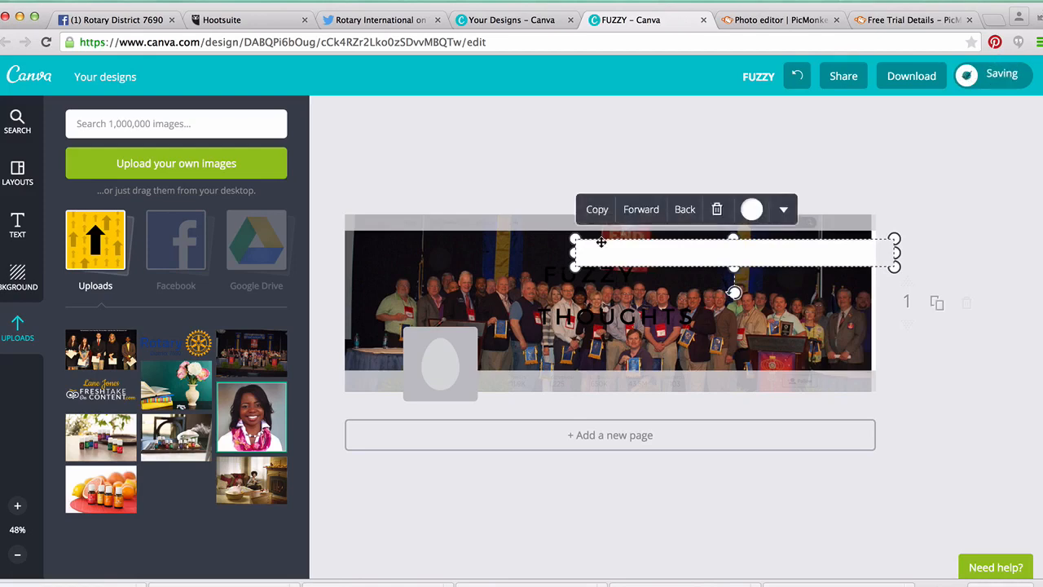
Step: Nudge the group photo right and extend its left edge so it covers the full banner width
click(453, 256)
key(Right)
key(Right)
key(Right)
key(Right)
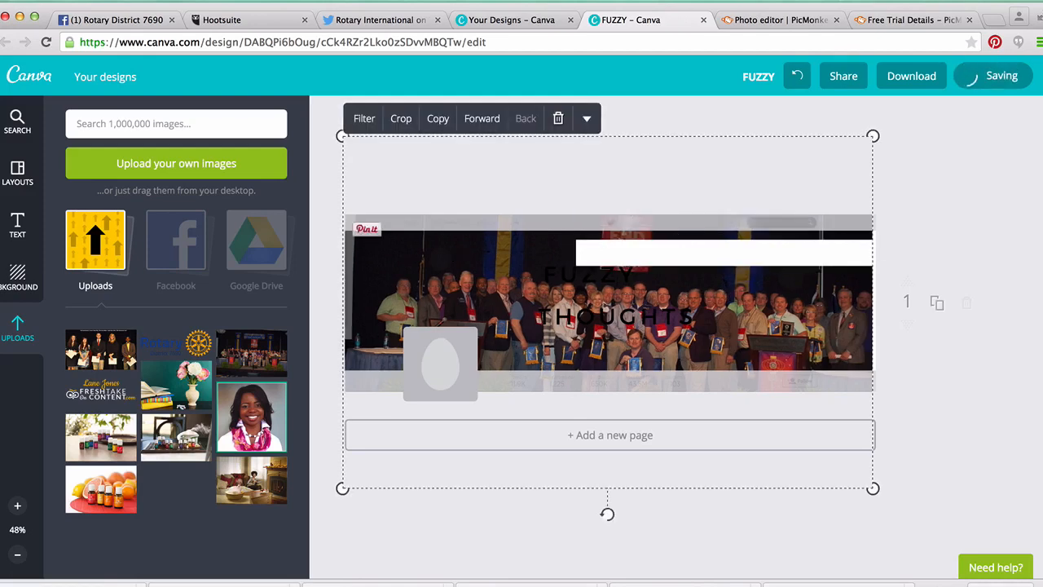
key(Right)
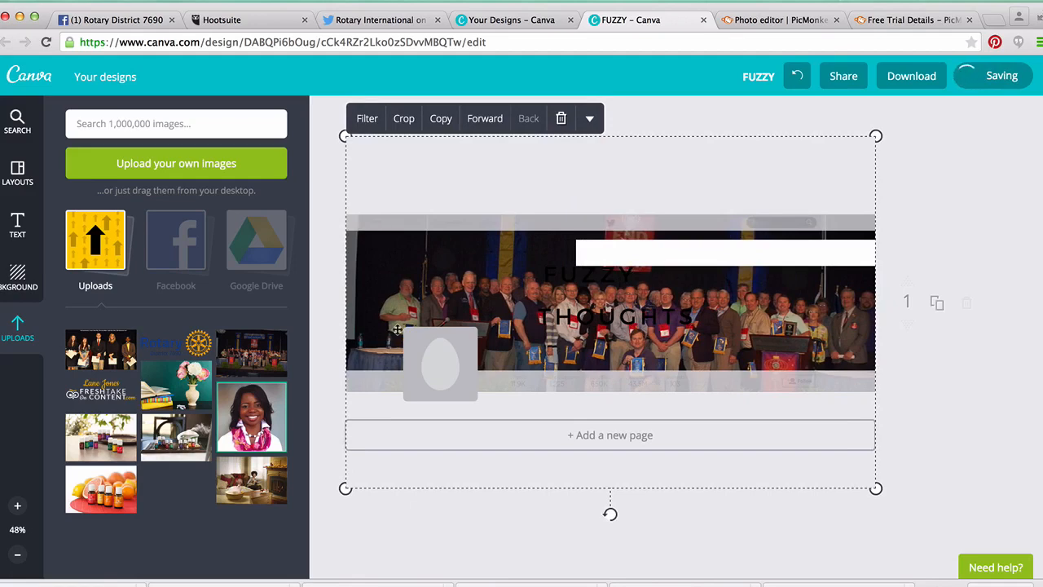
drag(346, 488, 343, 489)
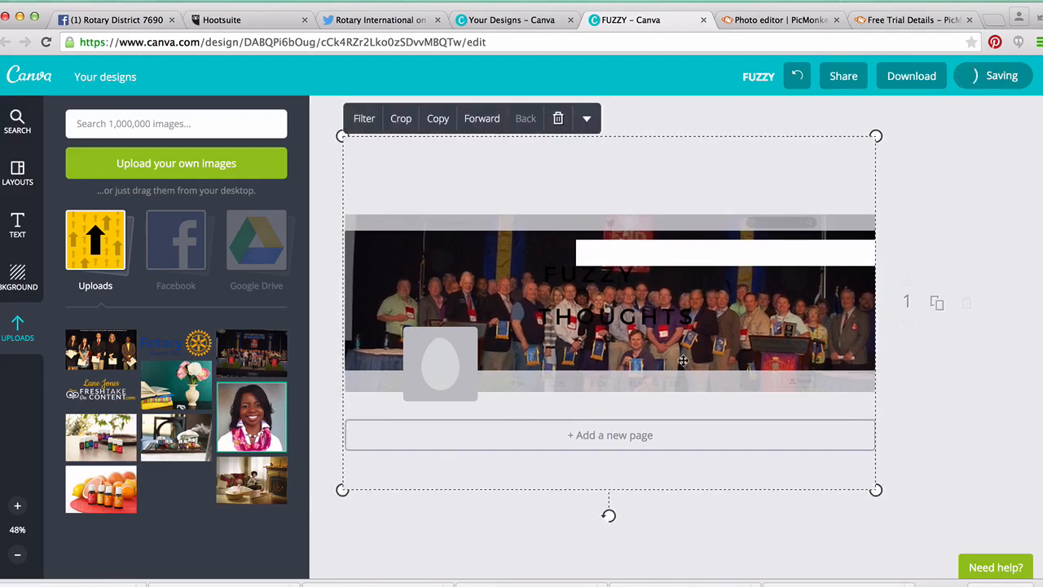
click(910, 225)
Step: Make the white strip slightly taller by extending its lower edge downward
click(834, 243)
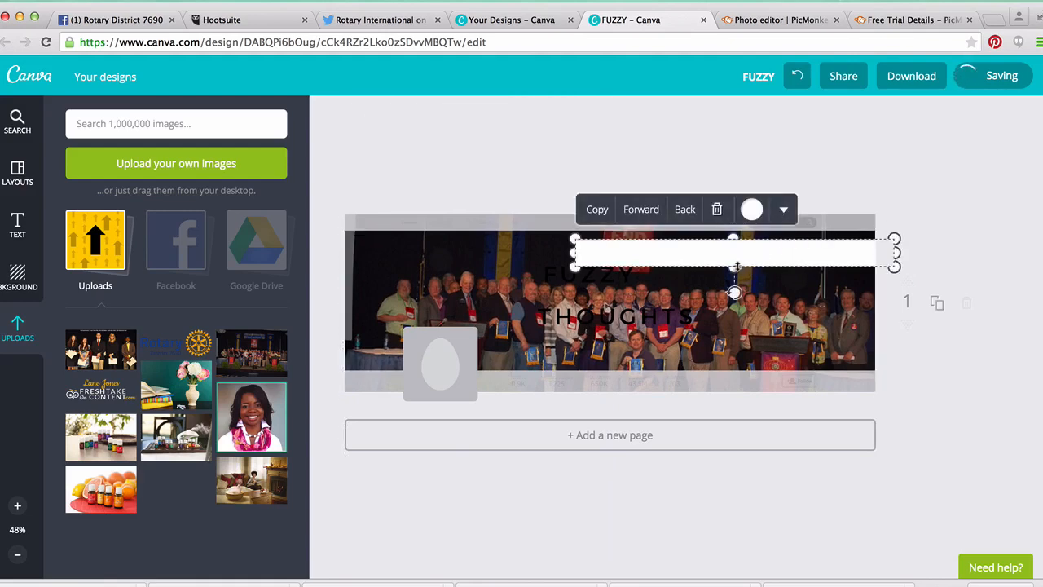
drag(736, 266, 735, 276)
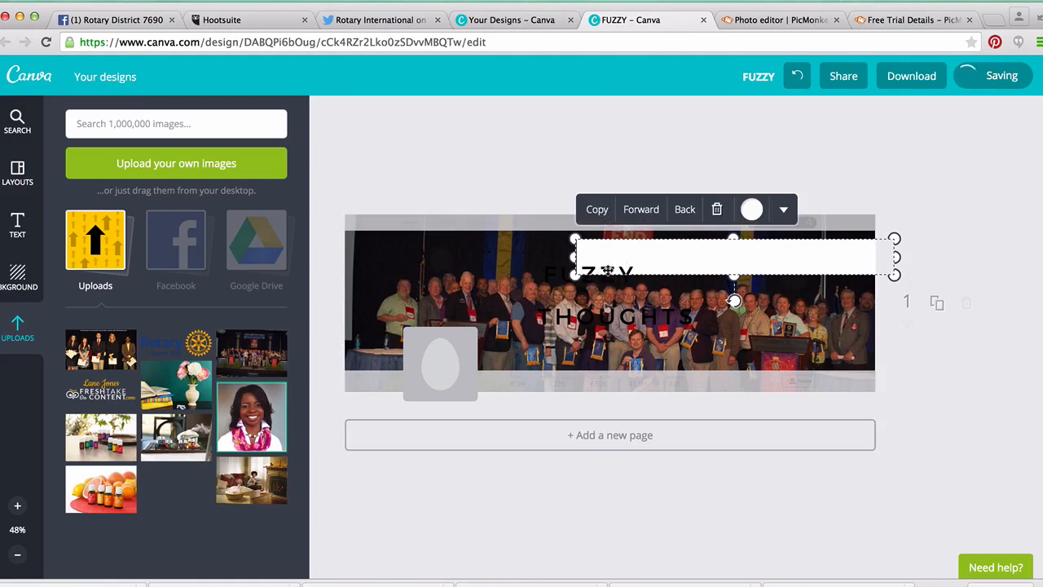
Step: Move the FUZZY text up and right so it sits on the white strip
click(608, 271)
click(608, 271)
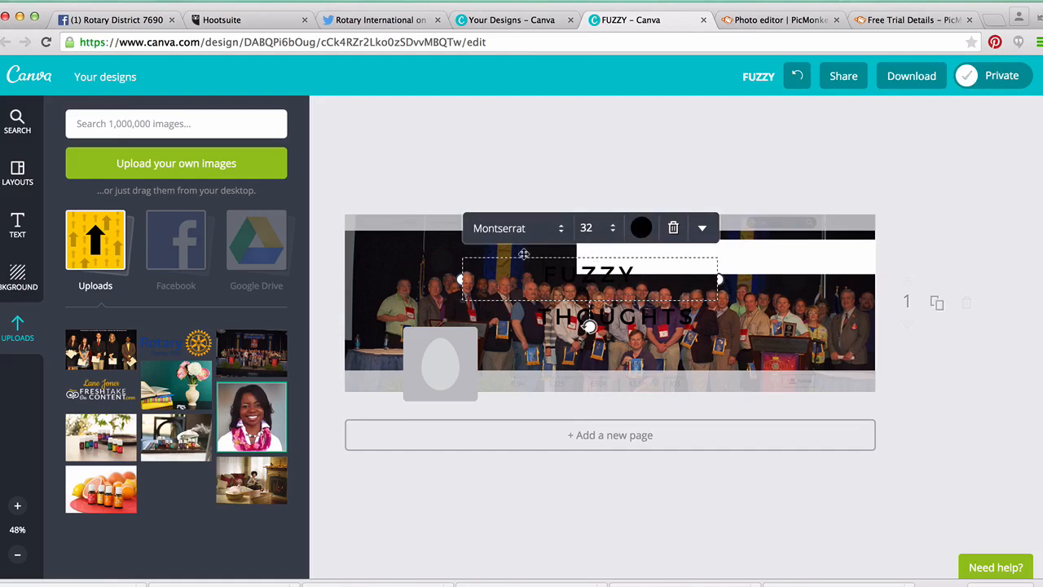
drag(524, 254, 568, 234)
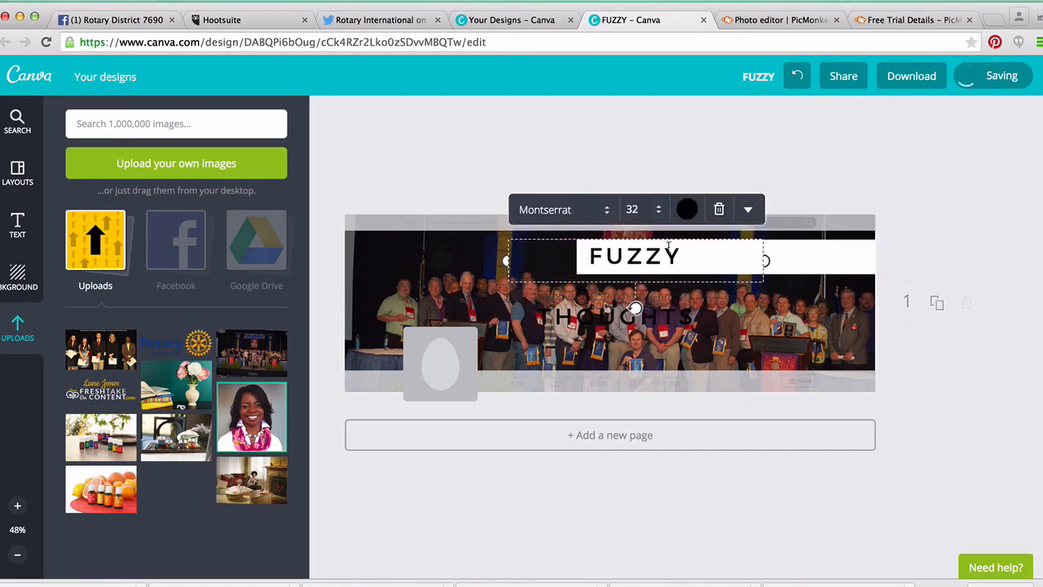
Step: Replace the FUZZY text with "BEST CLASS CLUB RECOGNITION"
double_click(635, 256)
text(BES)
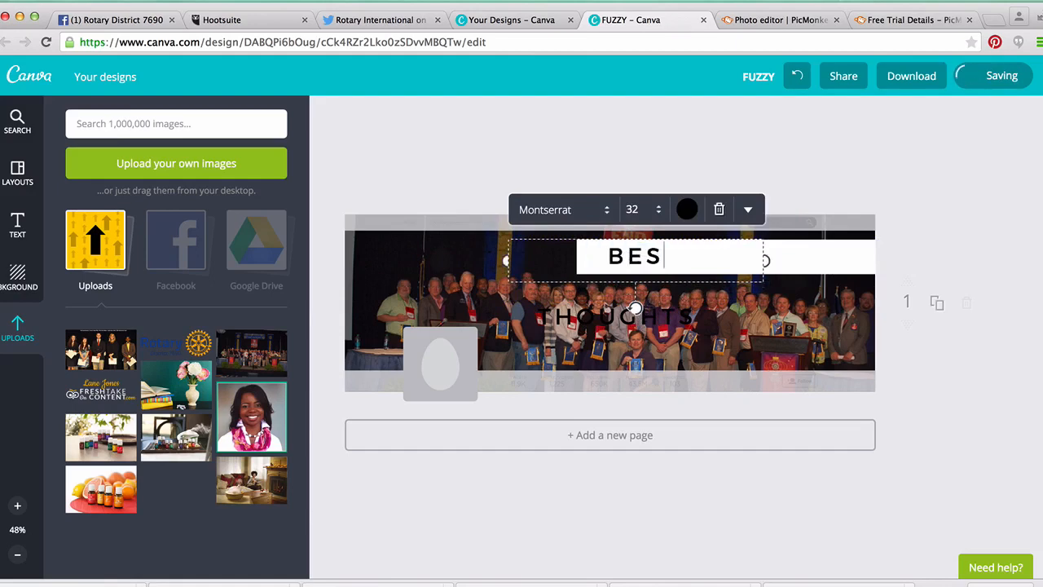
text(T )
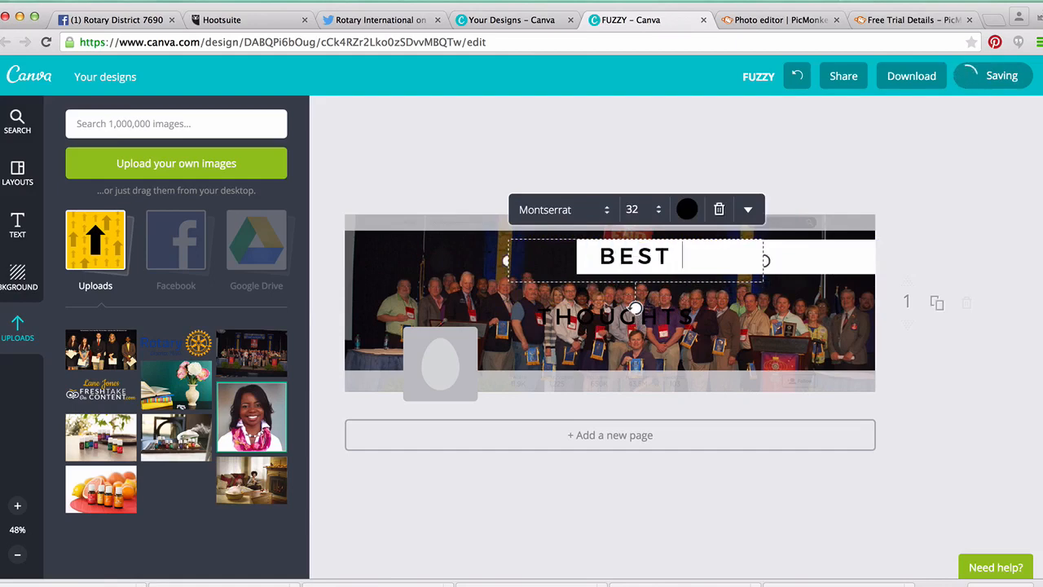
text(CLASS CU)
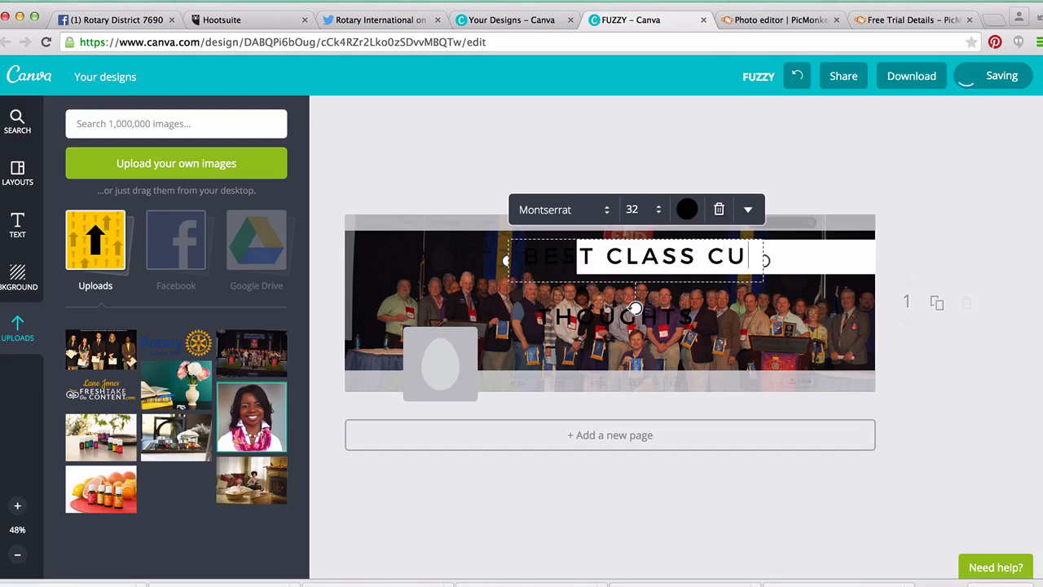
text(B)
key(BackSpace)
key(BackSpace)
text(LB)
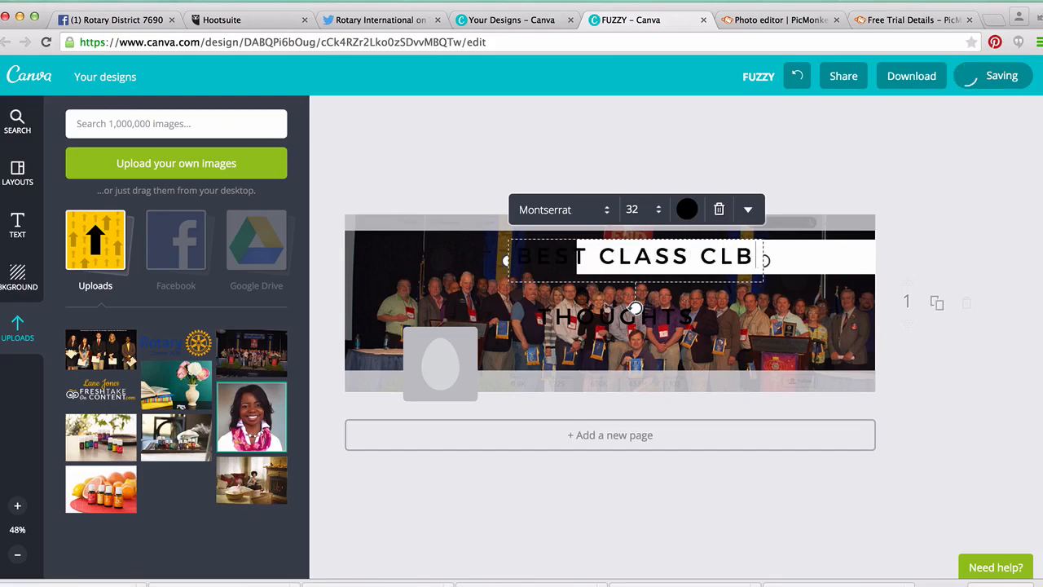
key(BackSpace)
text(UB RECO)
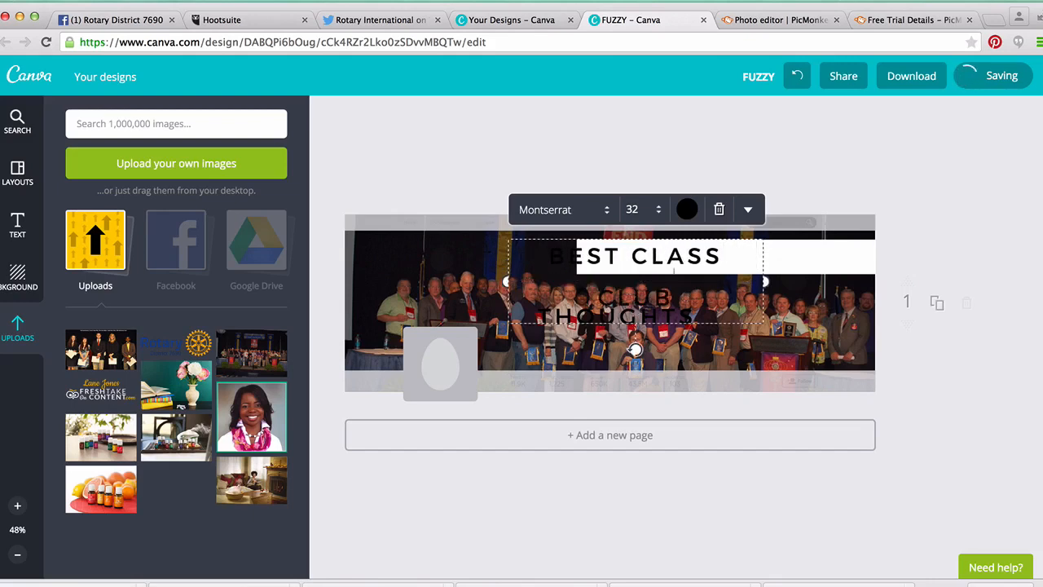
text(GNITION)
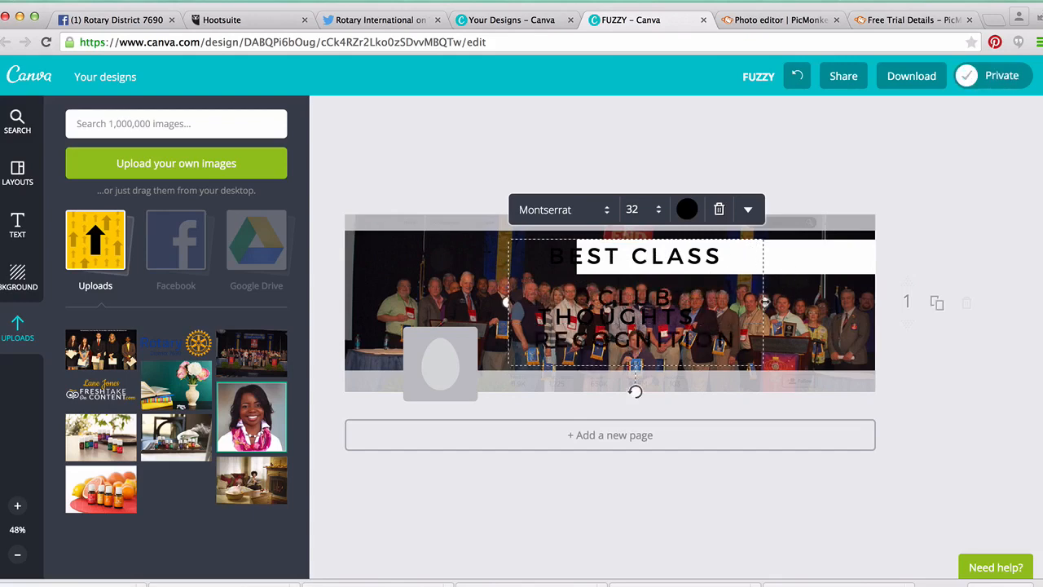
Step: Set the BEST CLASS CLUB RECOGNITION text to size 24 and widen its box until it fits on one line
drag(766, 302, 850, 282)
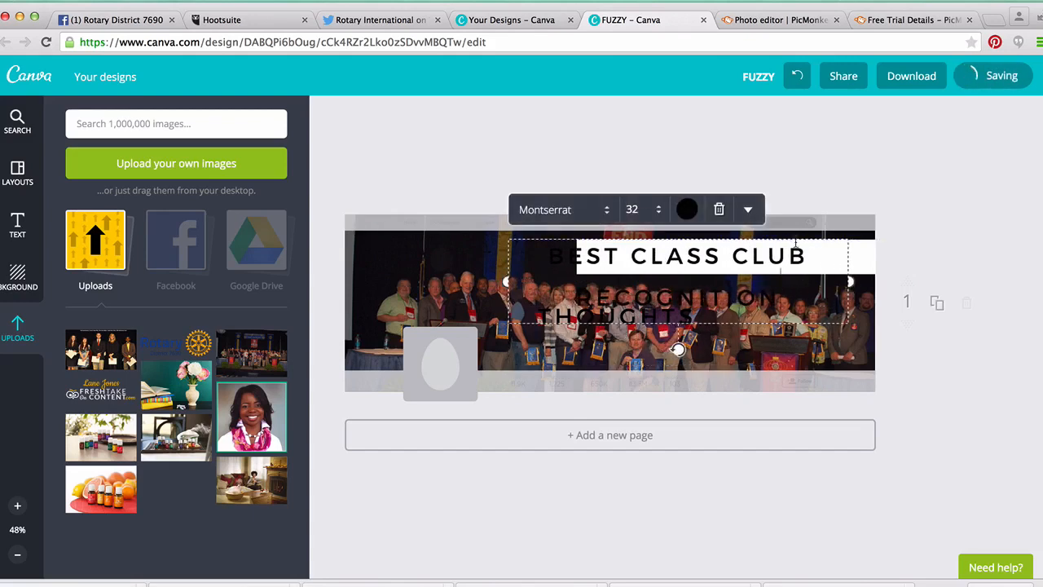
click(660, 211)
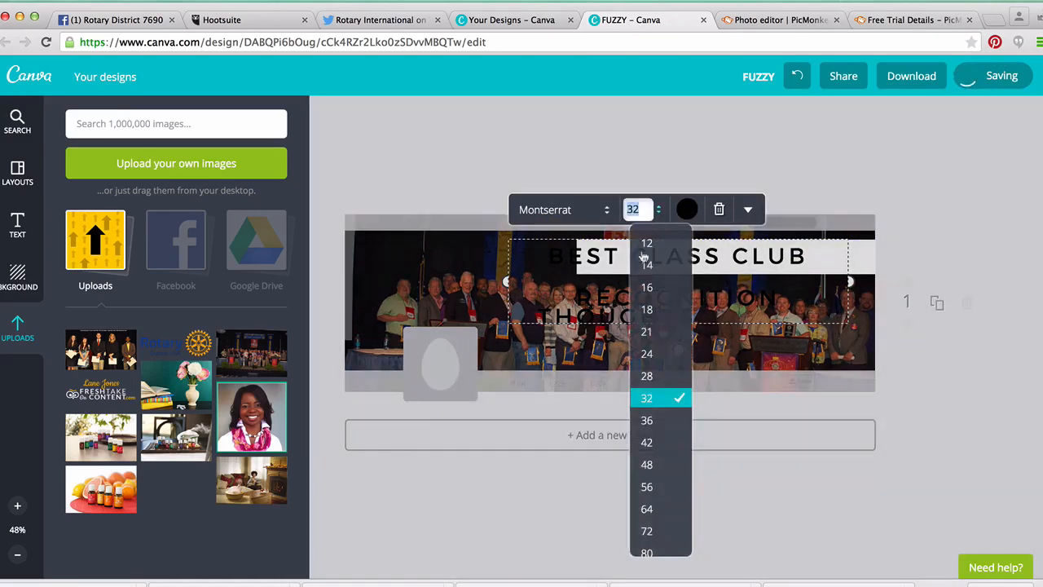
click(652, 355)
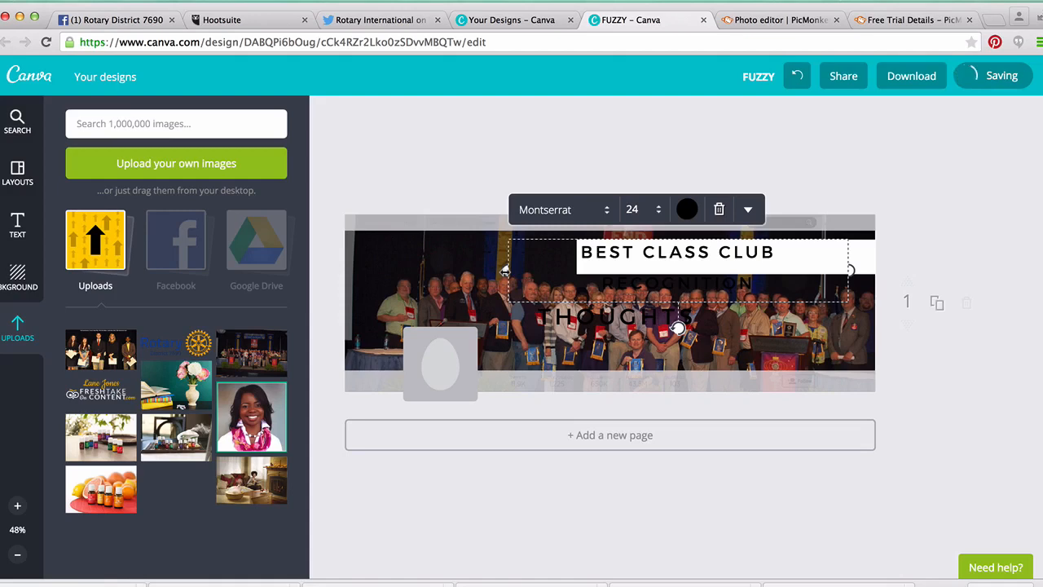
drag(505, 270, 461, 266)
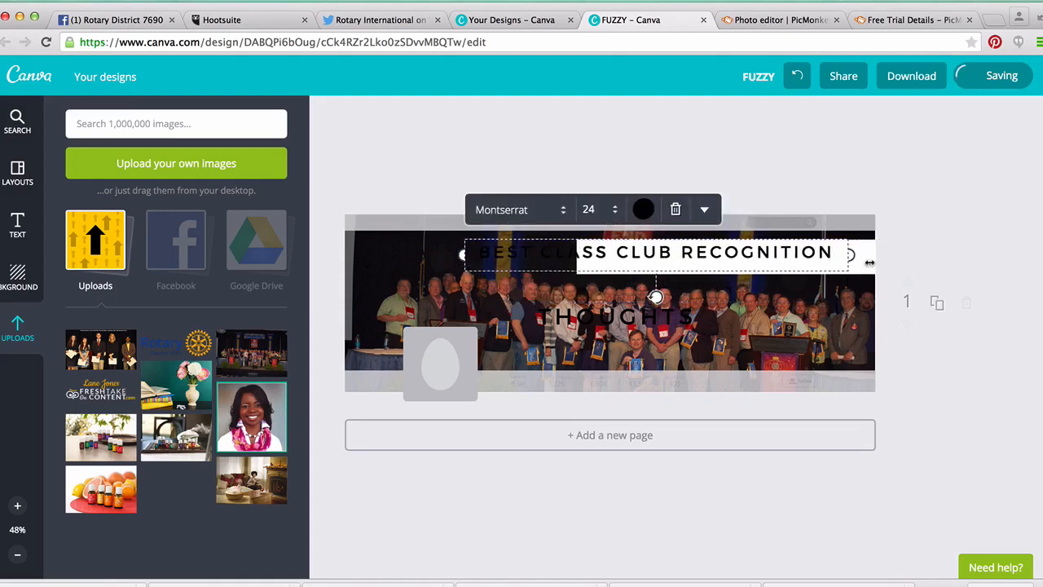
Step: Extend the white strip's left edge so it sits behind the whole line of text
click(935, 208)
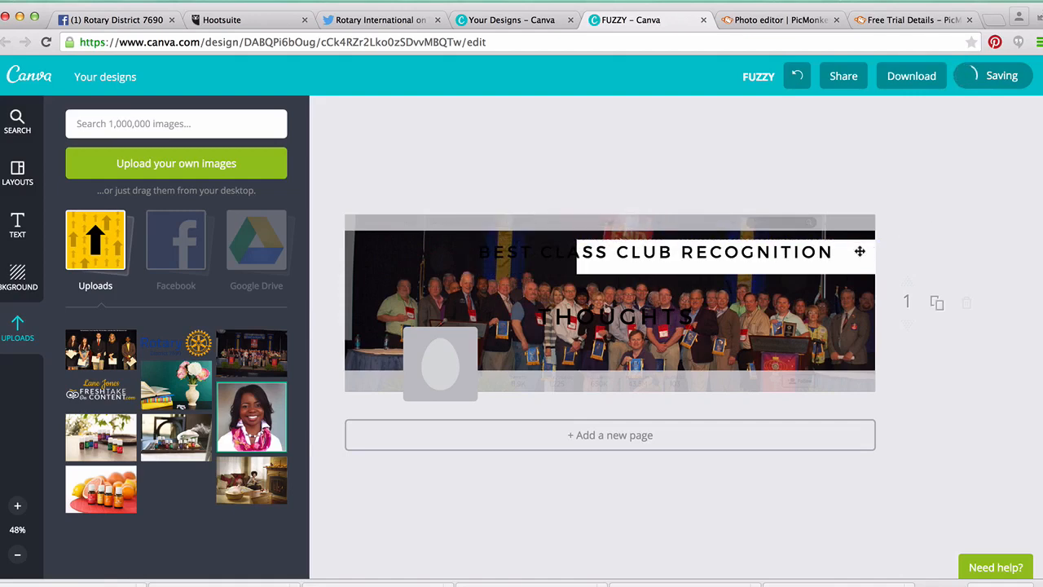
click(860, 251)
drag(577, 255, 444, 256)
Step: Lower the BEST CLASS CLUB RECOGNITION text slightly to centre it in the strip, and delete the THOUGHTS text
click(495, 242)
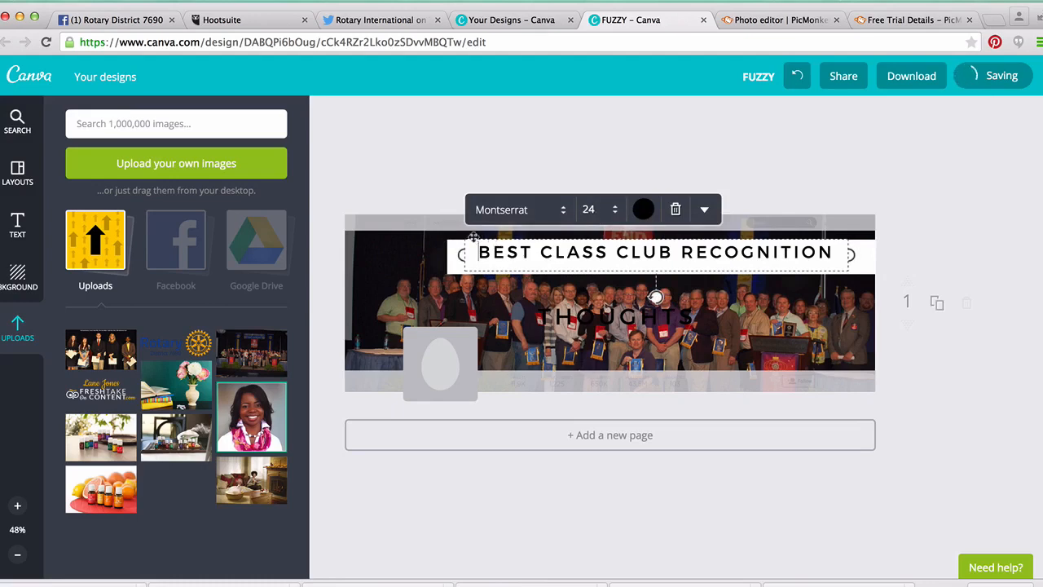
drag(472, 236, 471, 240)
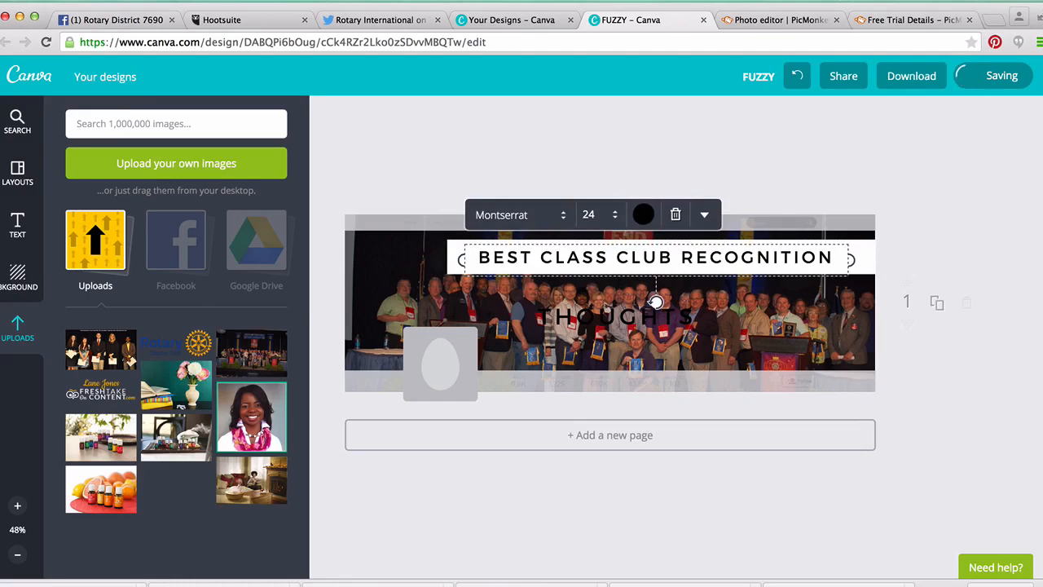
click(584, 311)
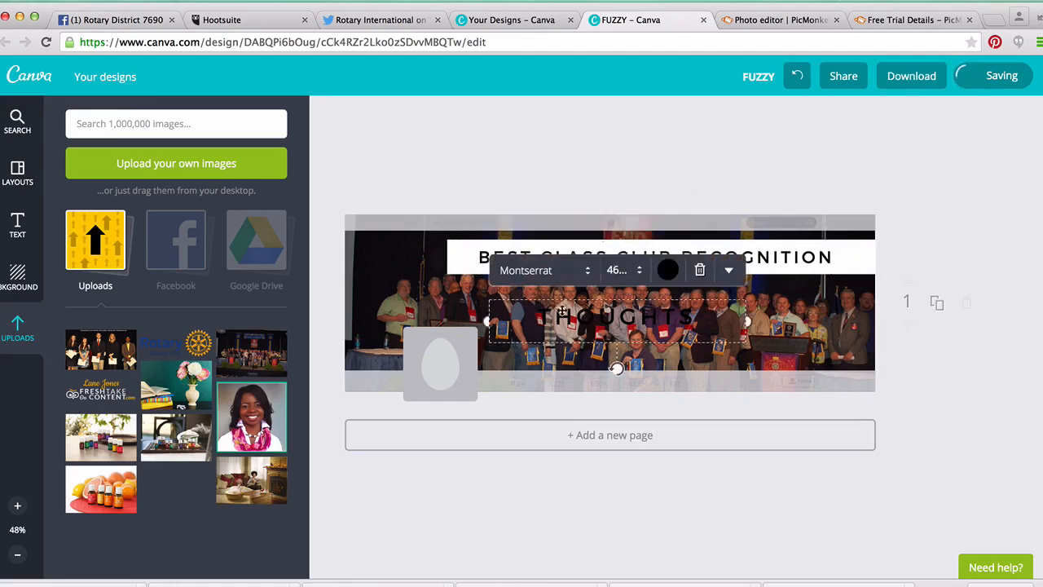
click(699, 273)
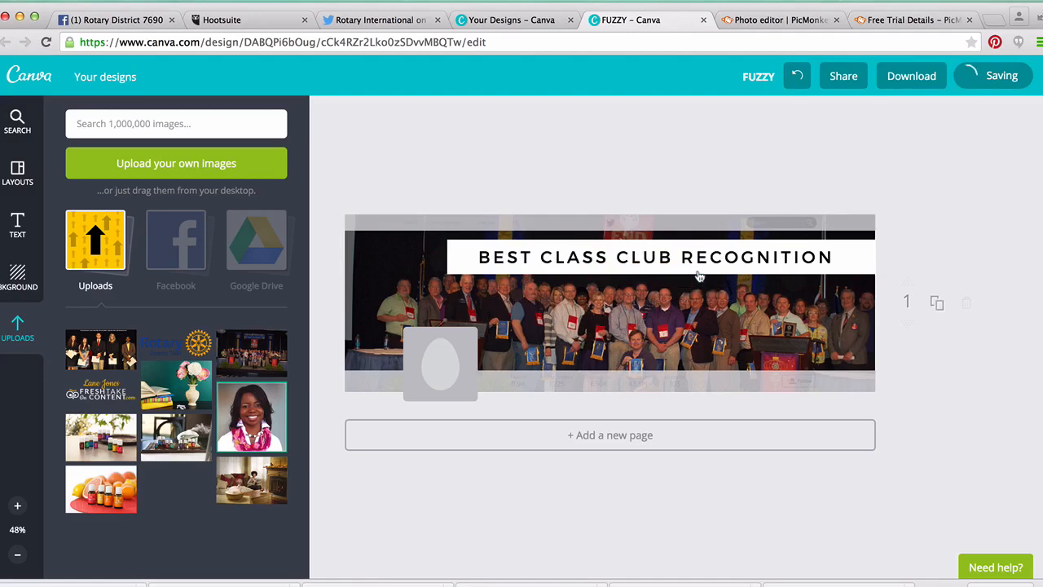
Step: Change the white strip's fill to the custom turquoise blue 03b0cf
click(499, 243)
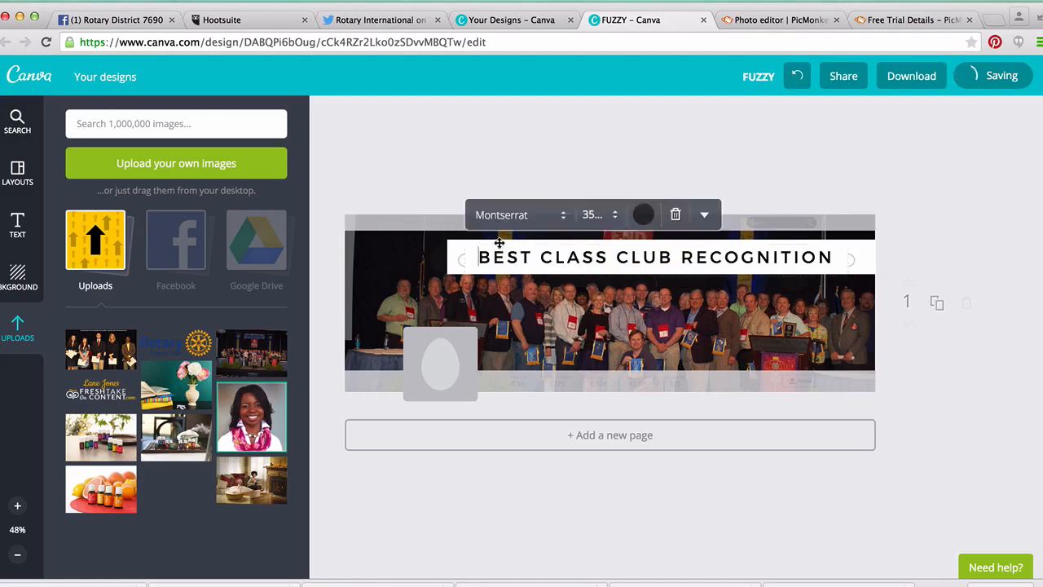
click(451, 244)
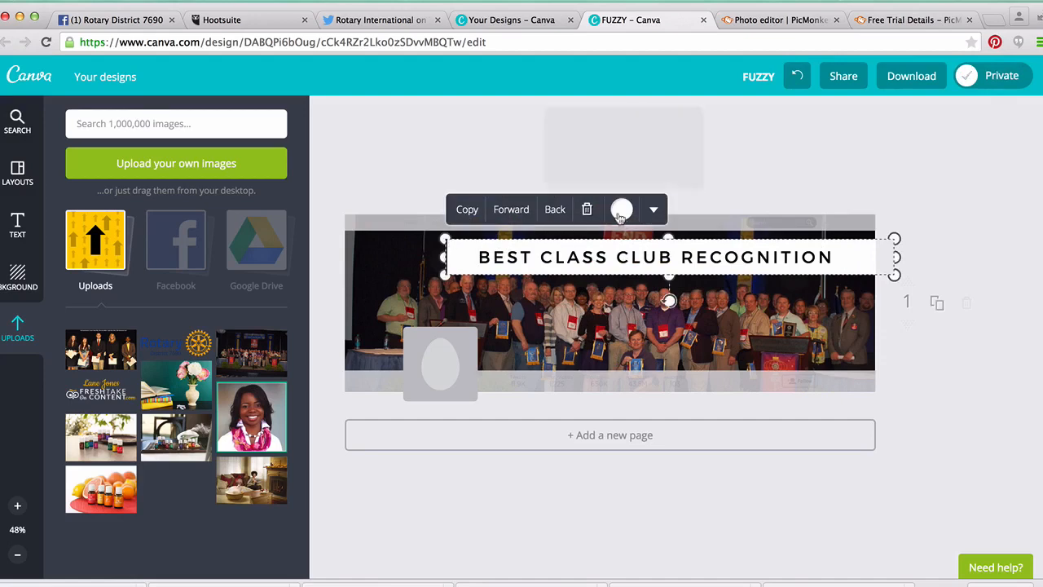
click(621, 212)
click(607, 173)
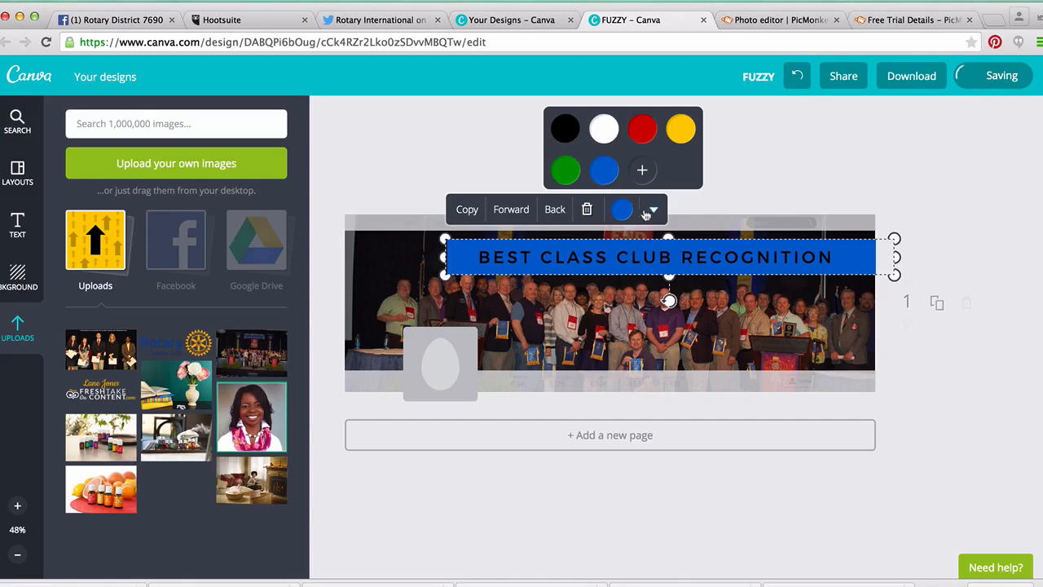
click(642, 168)
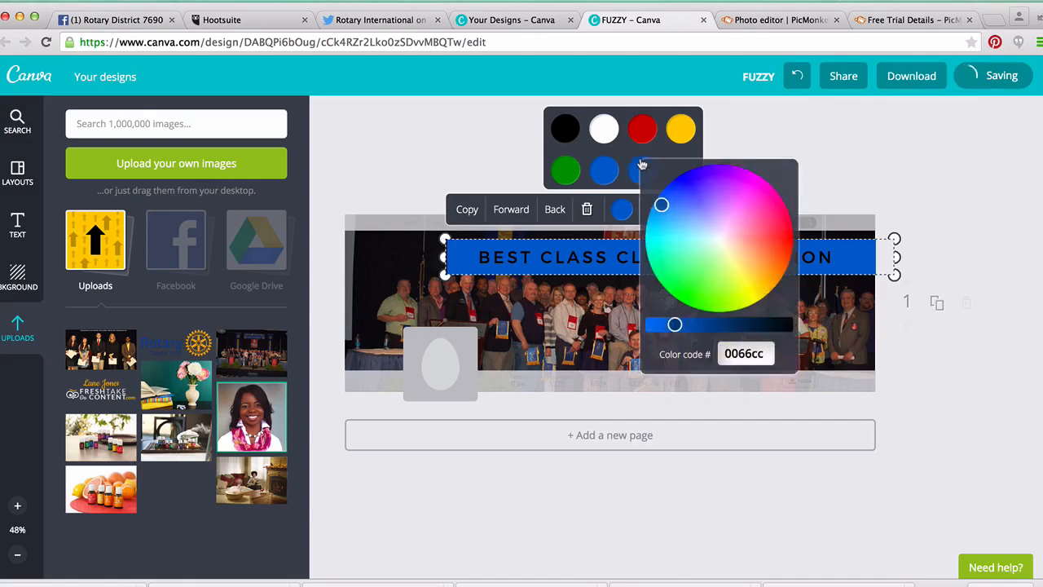
drag(658, 206, 655, 231)
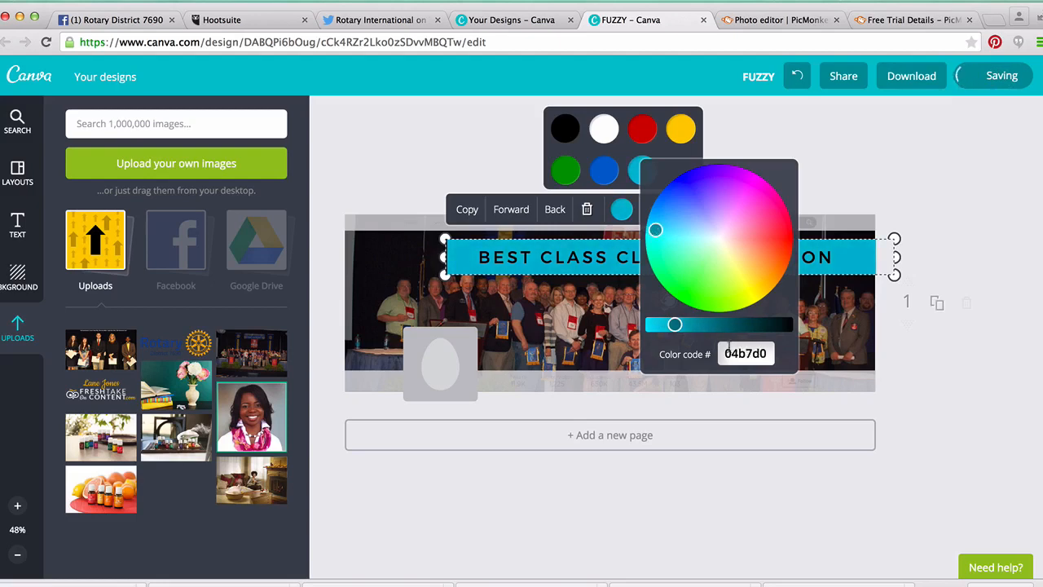
double_click(755, 354)
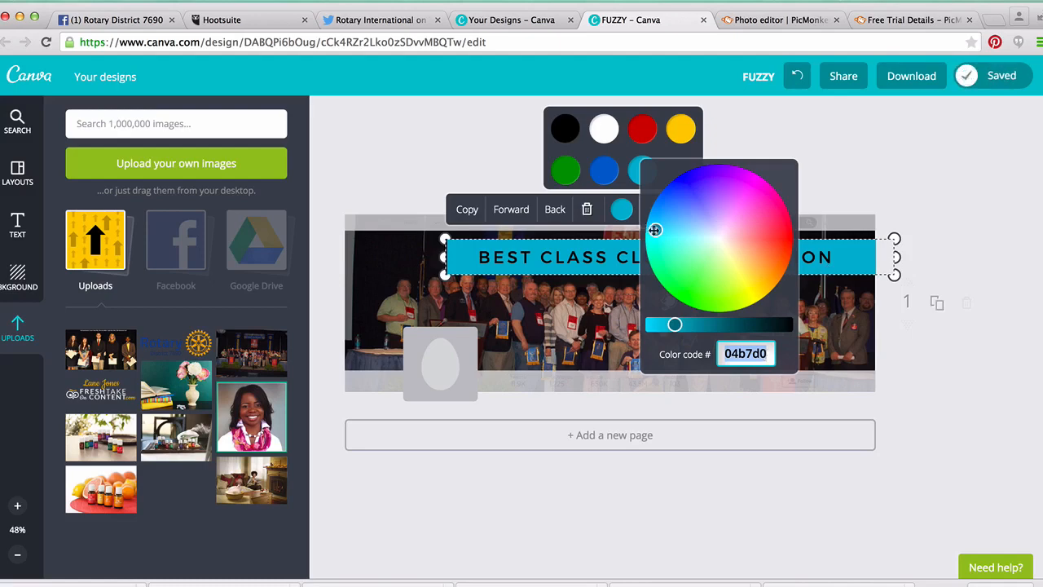
mouse_move(655, 229)
mouse_down()
mouse_move(646, 228)
mouse_move(665, 235)
mouse_move(655, 227)
mouse_up()
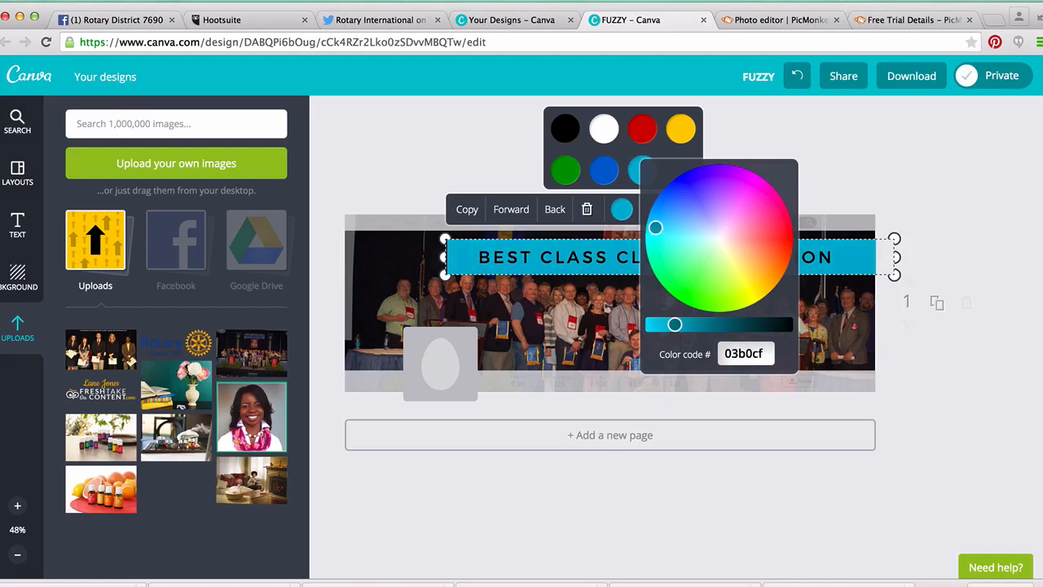
Step: Change the BEST CLASS CLUB RECOGNITION text colour to white
click(525, 257)
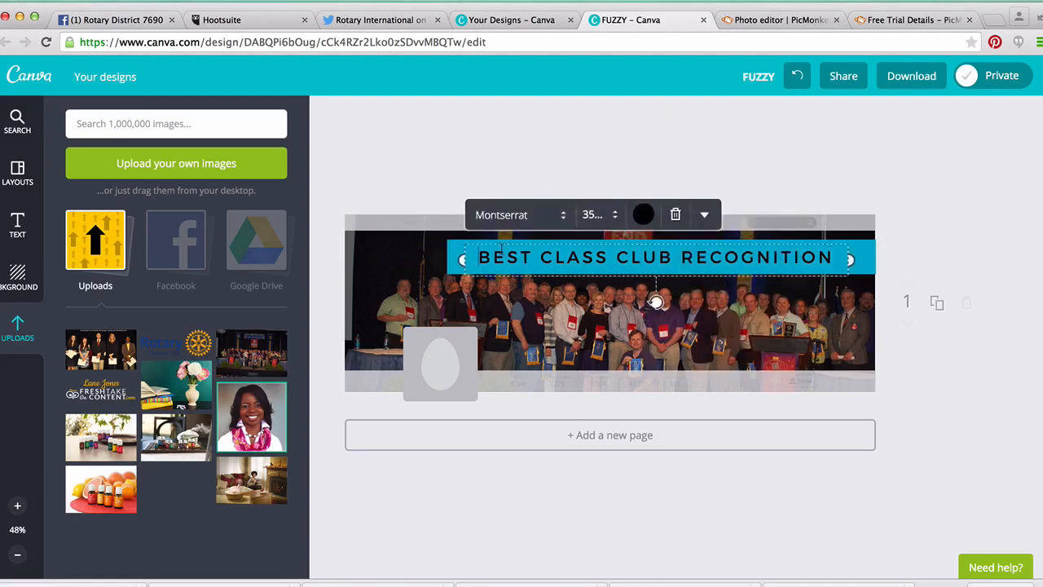
click(644, 216)
click(626, 135)
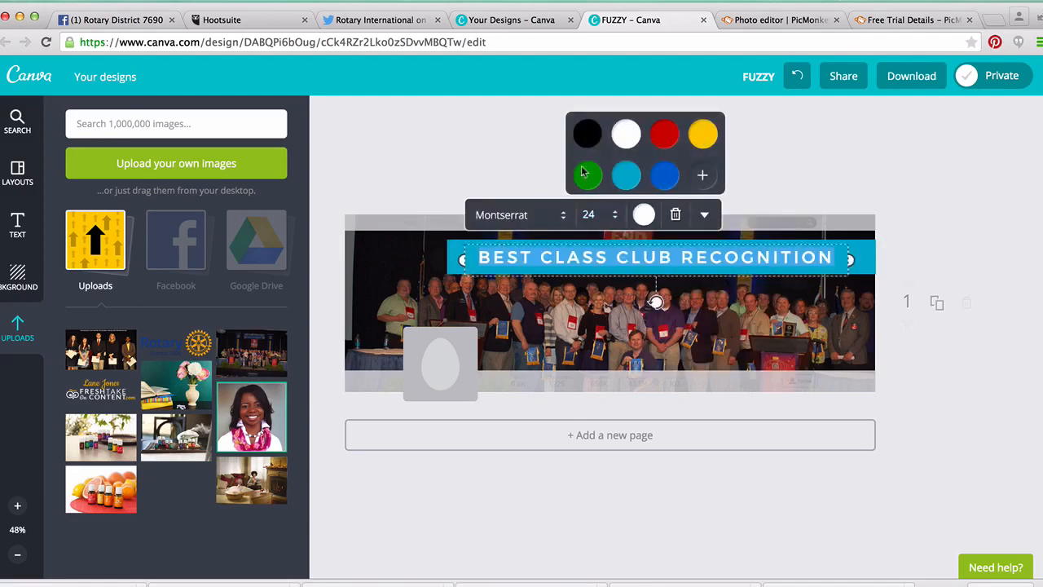
click(455, 247)
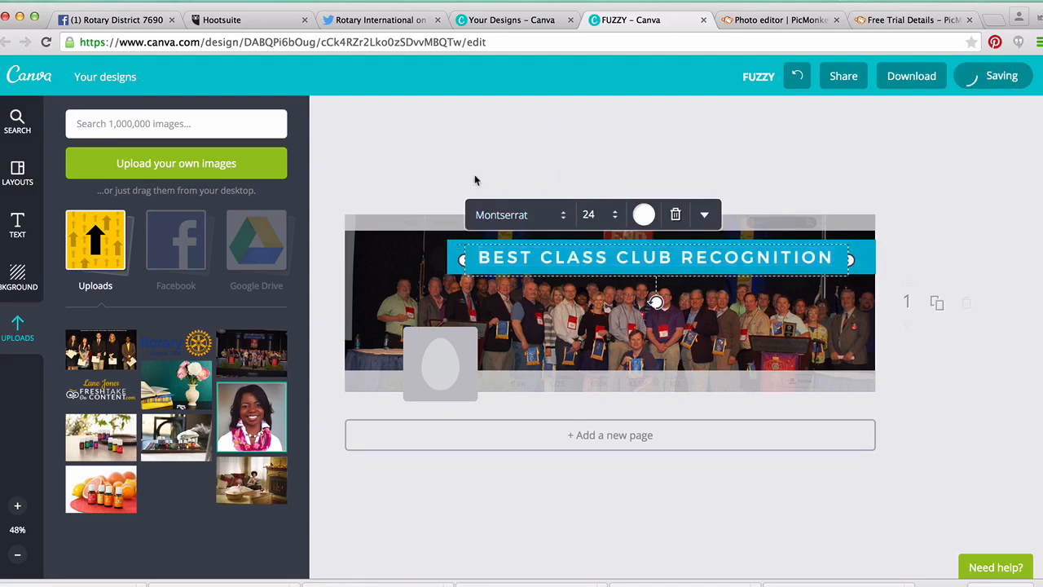
Step: Add the uploaded Rotary logo and shrink it to fit inside the right end of the turquoise strip
click(476, 178)
click(197, 336)
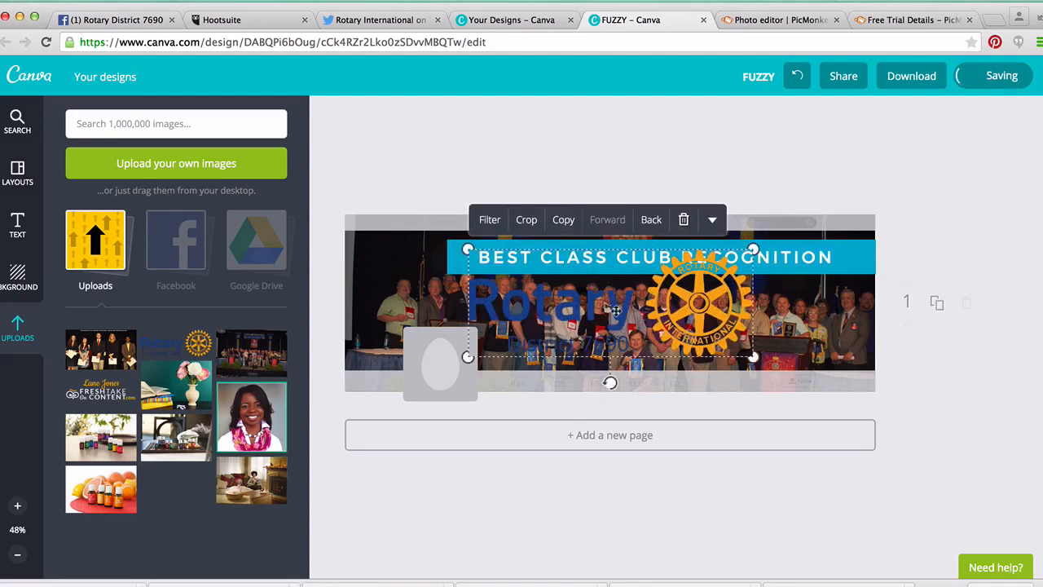
drag(466, 355, 852, 255)
Step: Move the strip's text left until it clears the Rotary logo, and extend the strip's left edge behind it
click(703, 256)
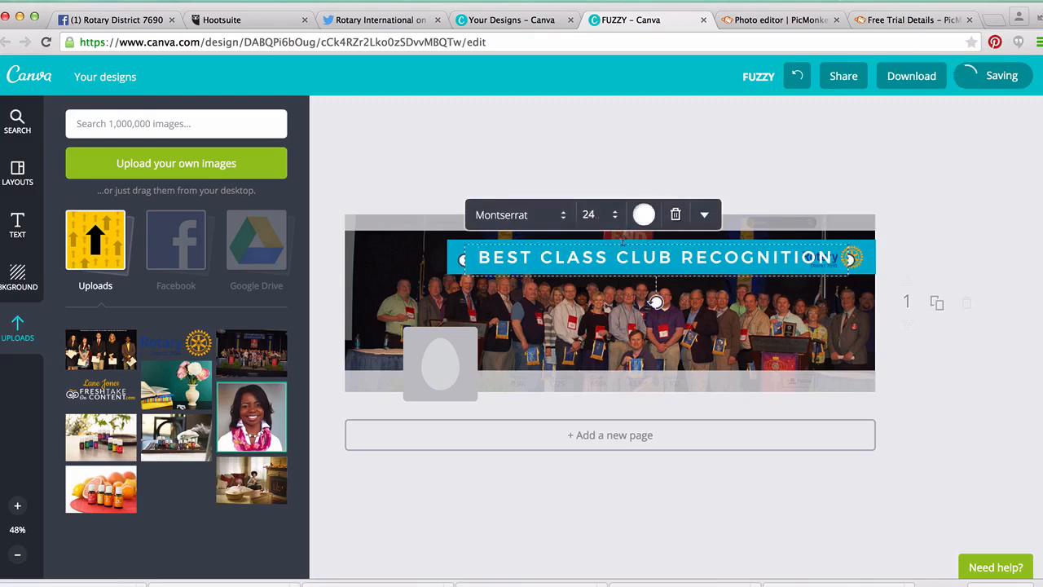
drag(605, 239, 588, 241)
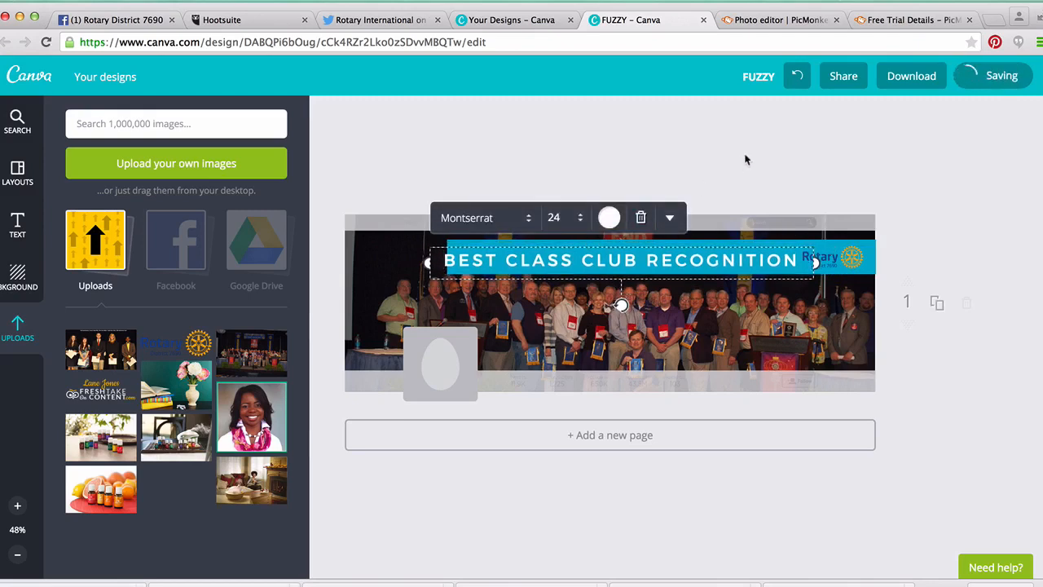
click(723, 247)
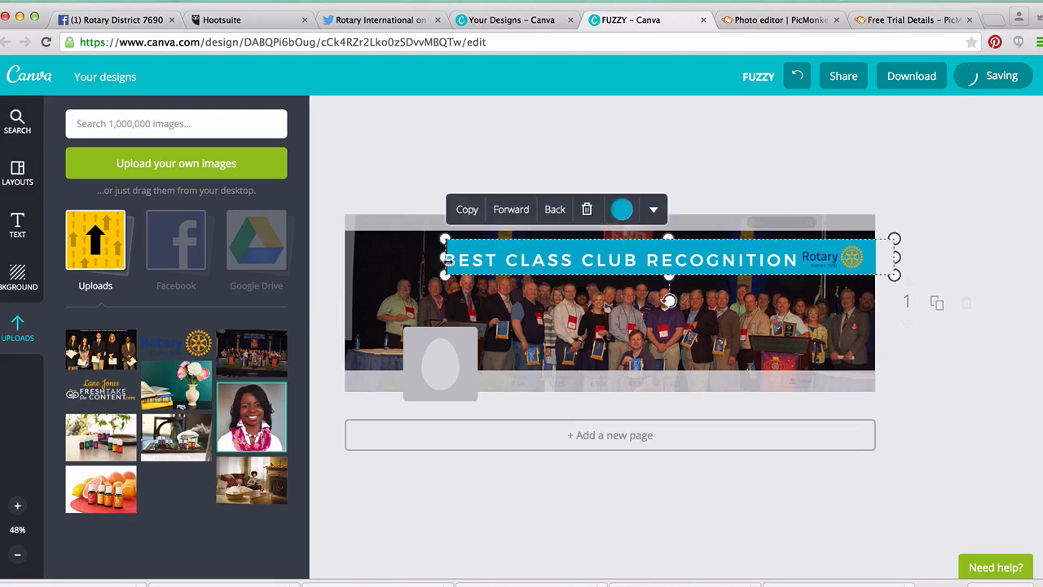
drag(445, 259, 426, 258)
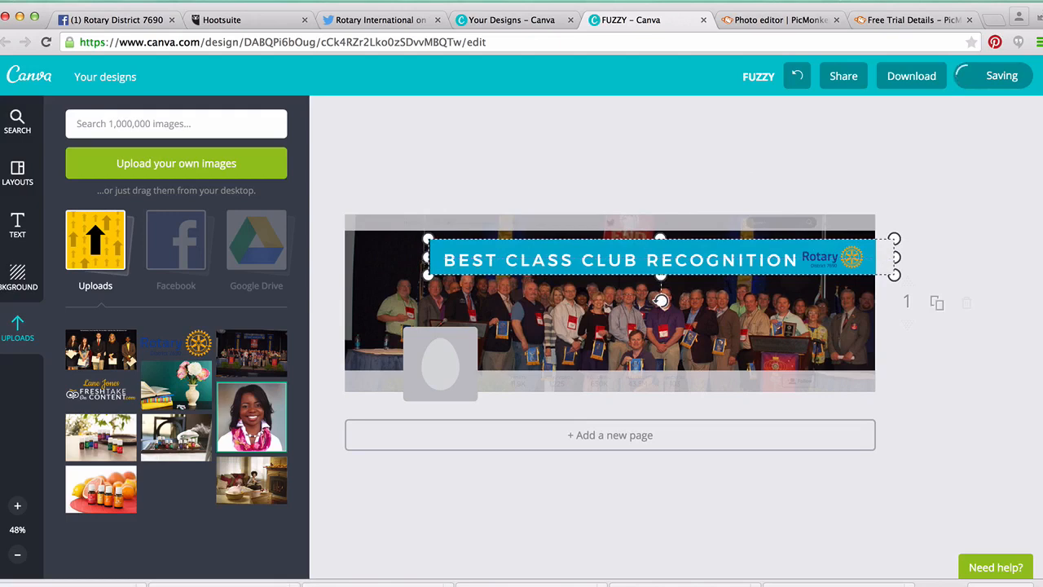
click(590, 140)
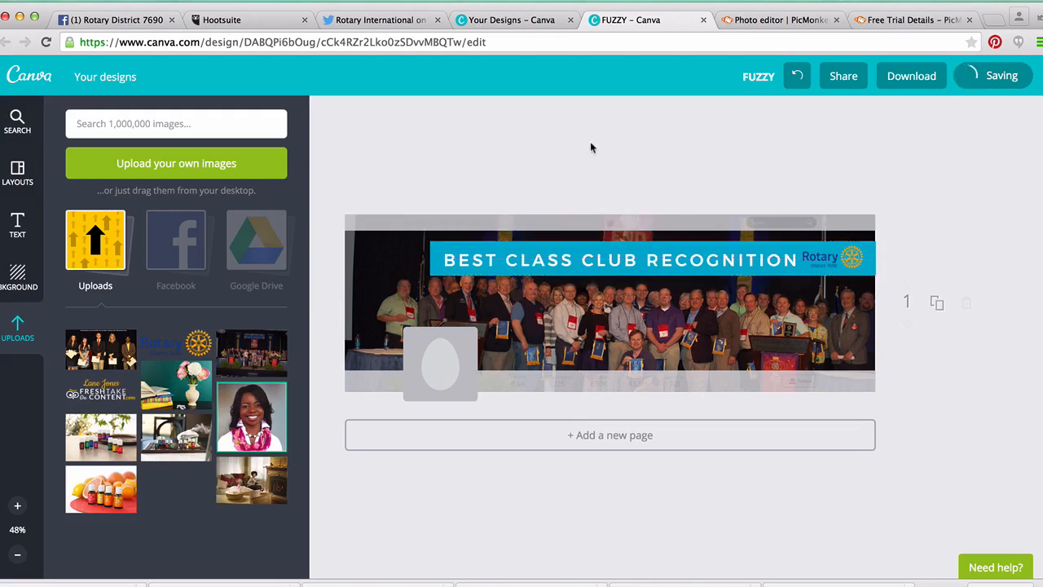
Step: Look through the design types offered under Create a design, from social media posts to blogging and eBooks, and collapse the full list
click(506, 20)
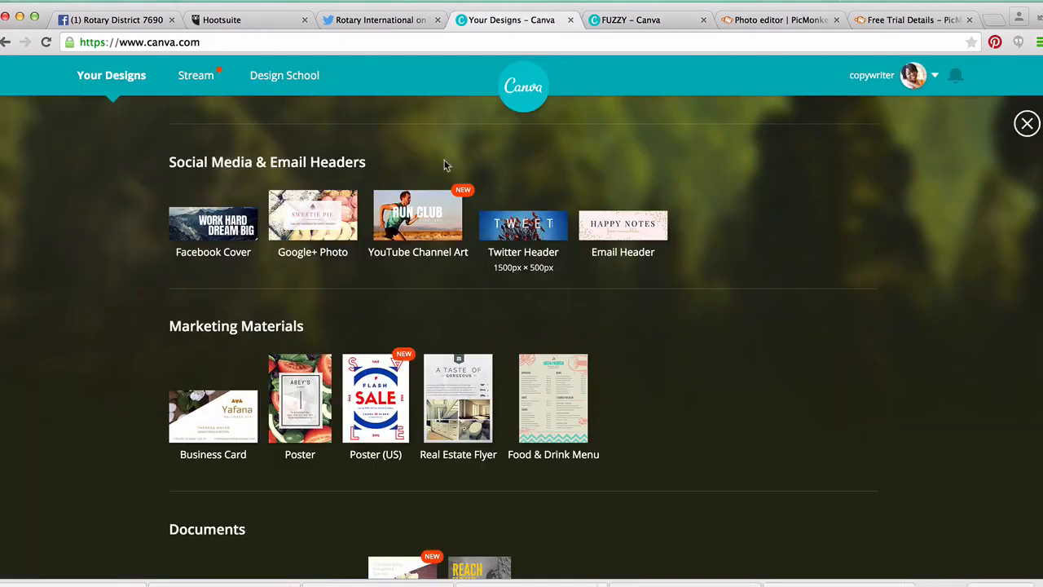
scroll(437, 288, up, 5)
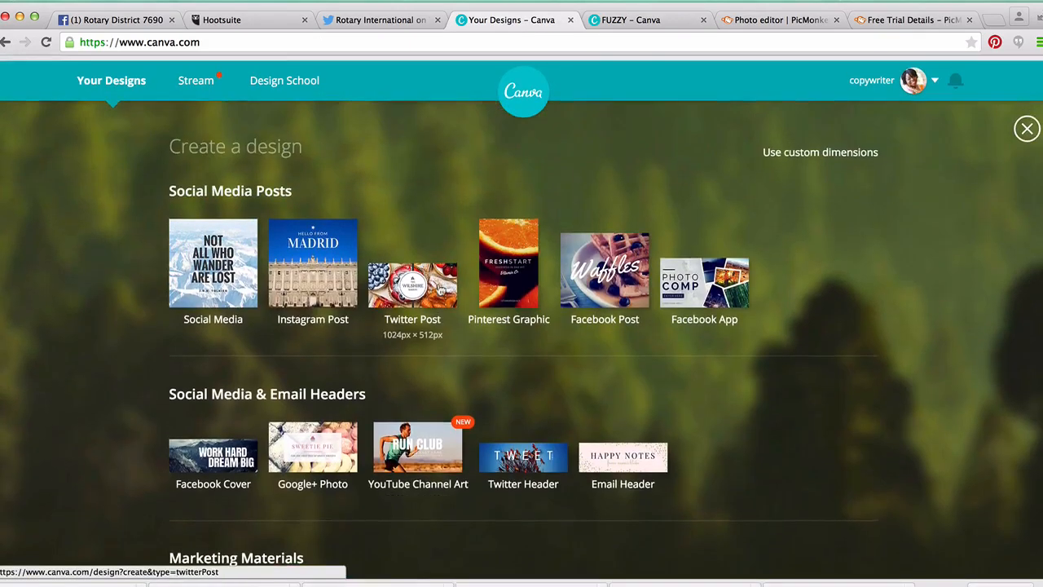
scroll(407, 392, down, 10)
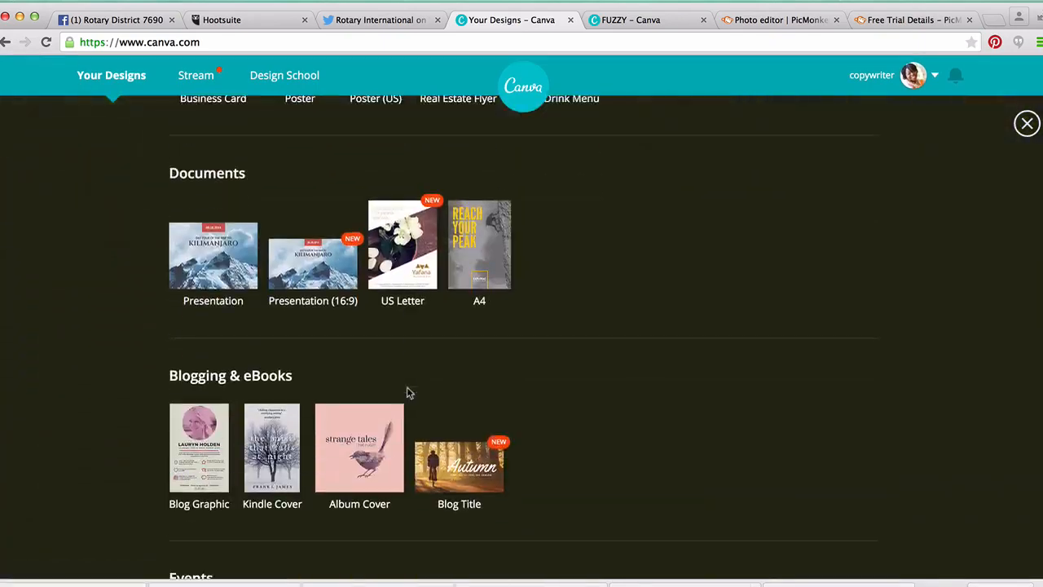
scroll(408, 389, down, 3)
scroll(407, 390, up, 10)
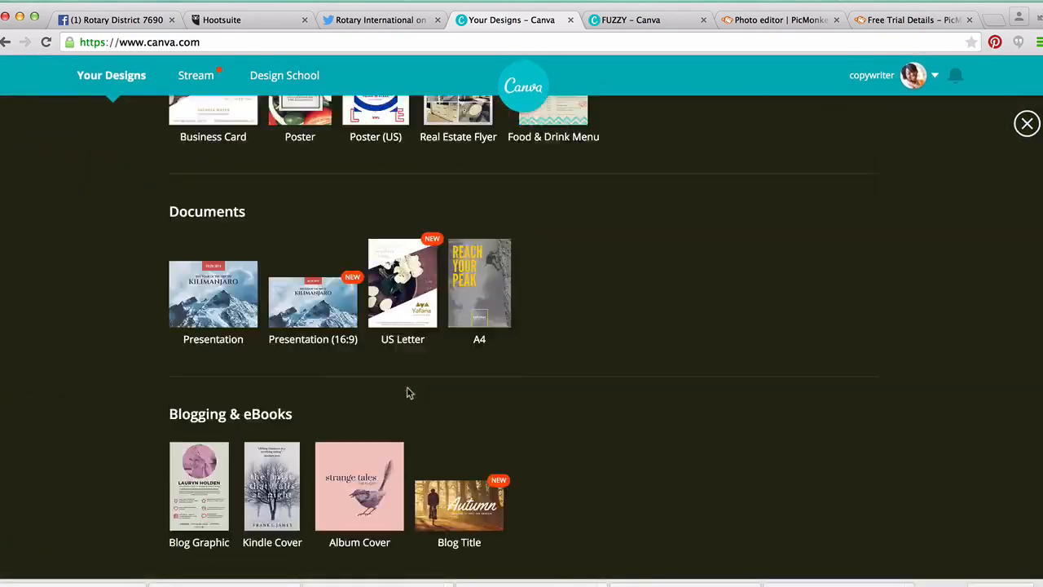
scroll(409, 395, up, 1)
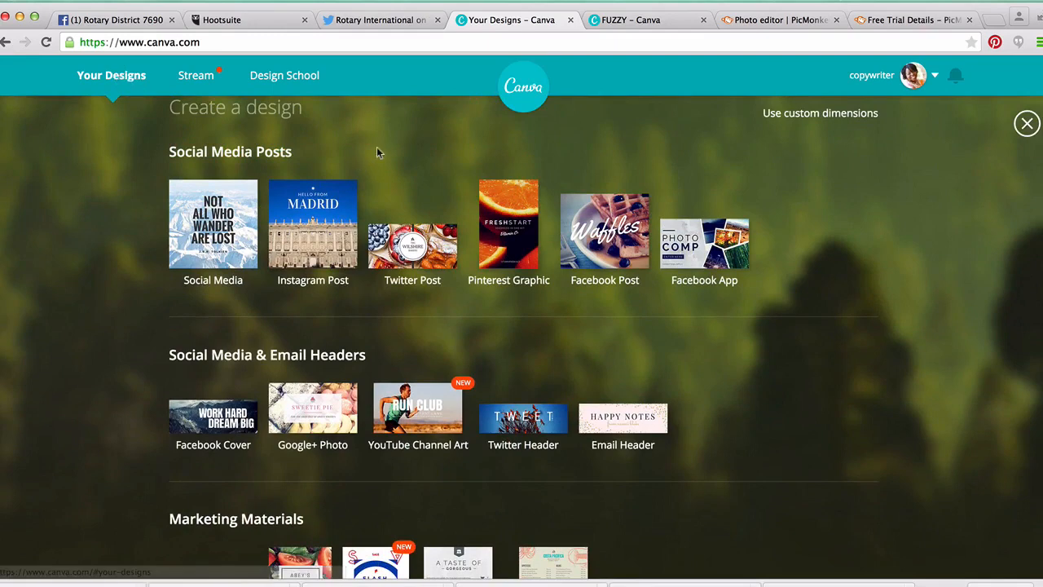
scroll(377, 154, up, 1)
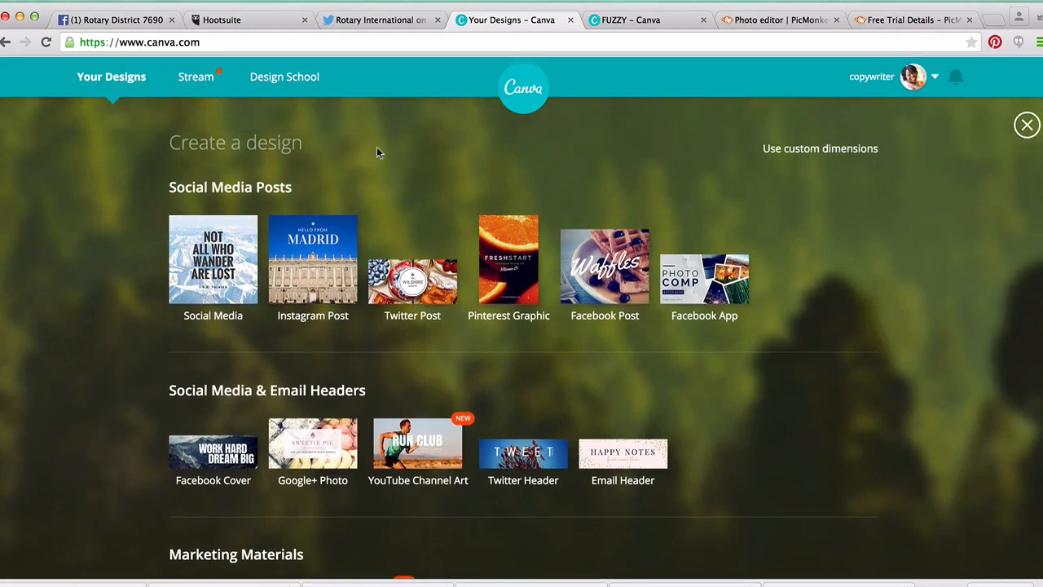
click(1026, 124)
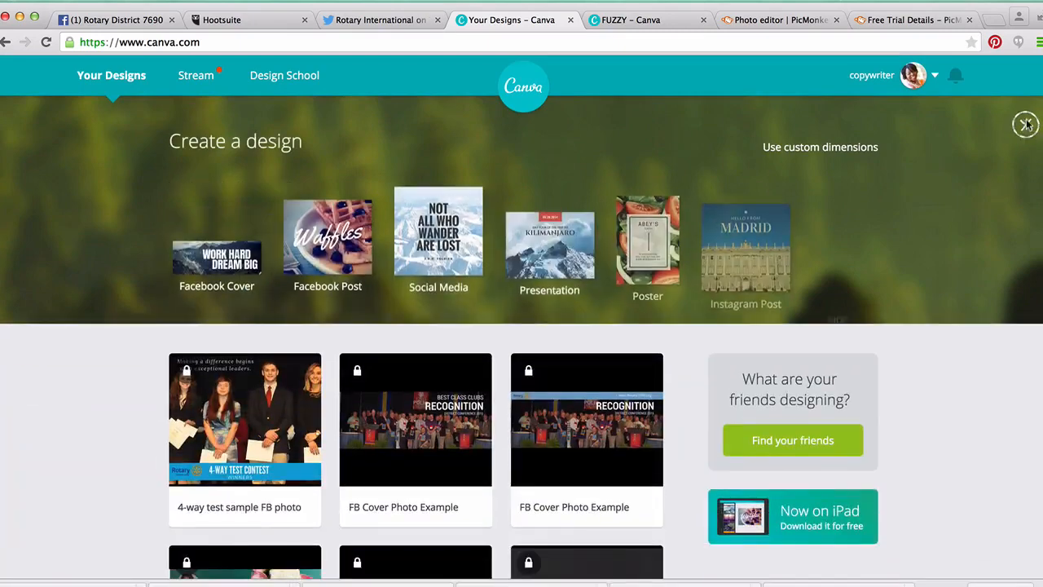
Step: Open the FB Cover Photo Example design with the blue header strip and copy that strip's custom colour code
scroll(554, 318, down, 4)
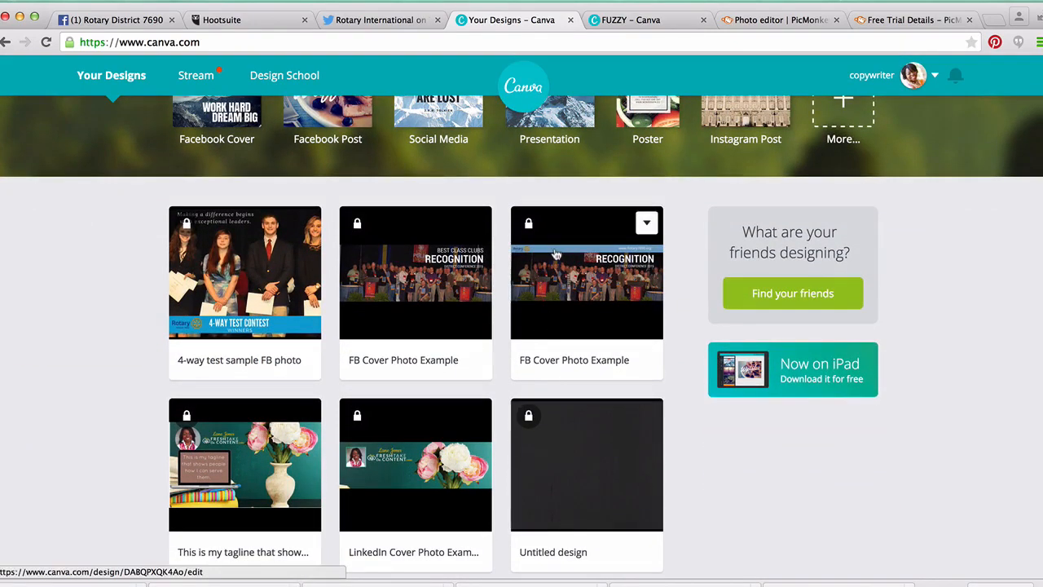
click(556, 253)
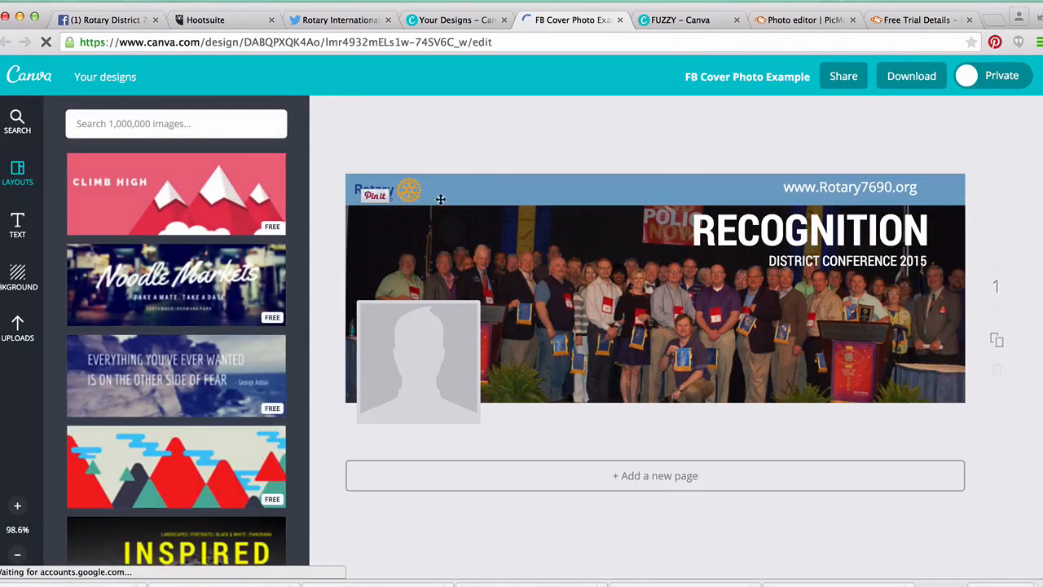
click(511, 189)
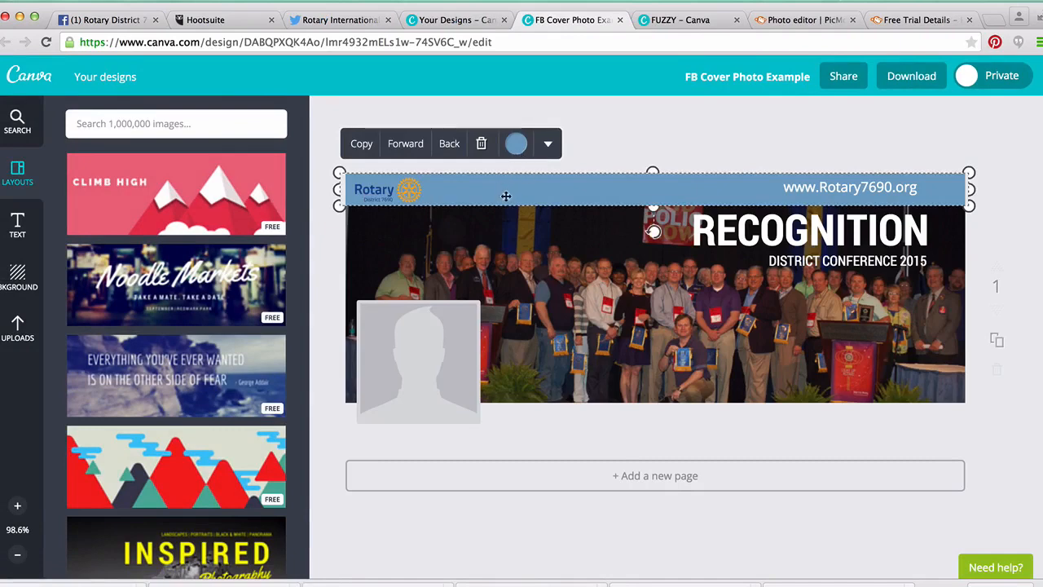
click(517, 150)
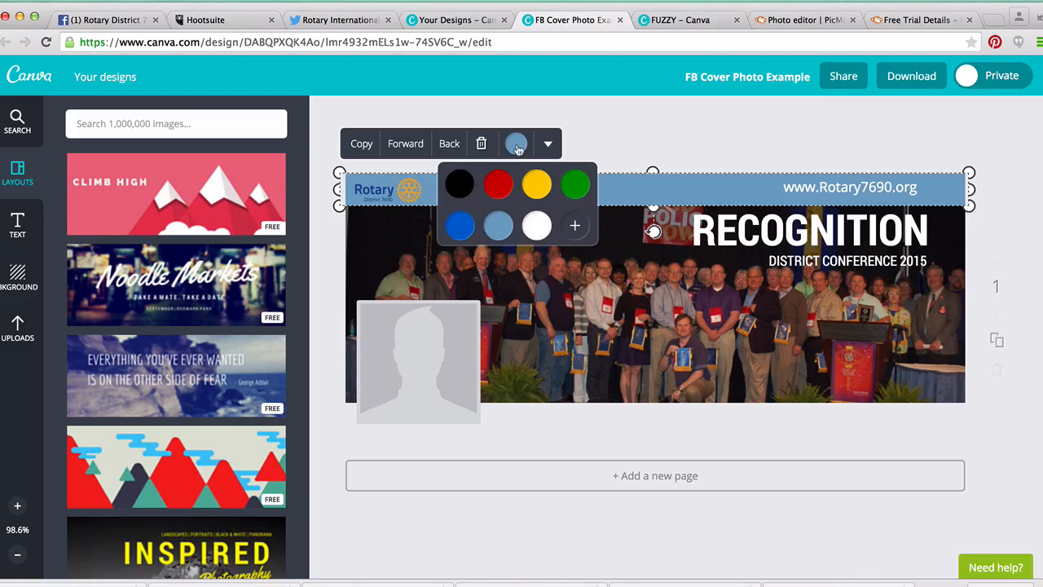
click(575, 225)
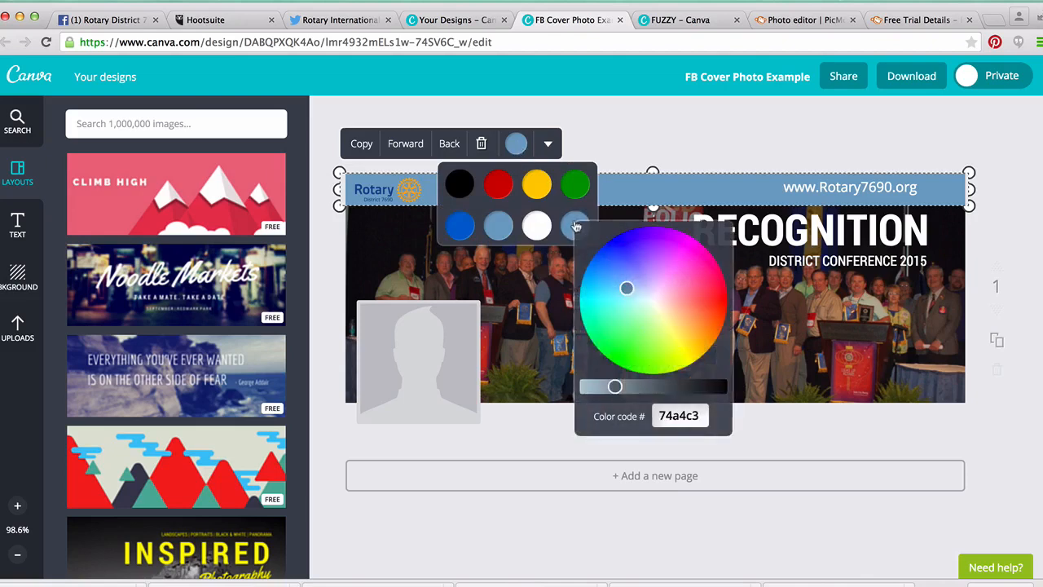
click(699, 416)
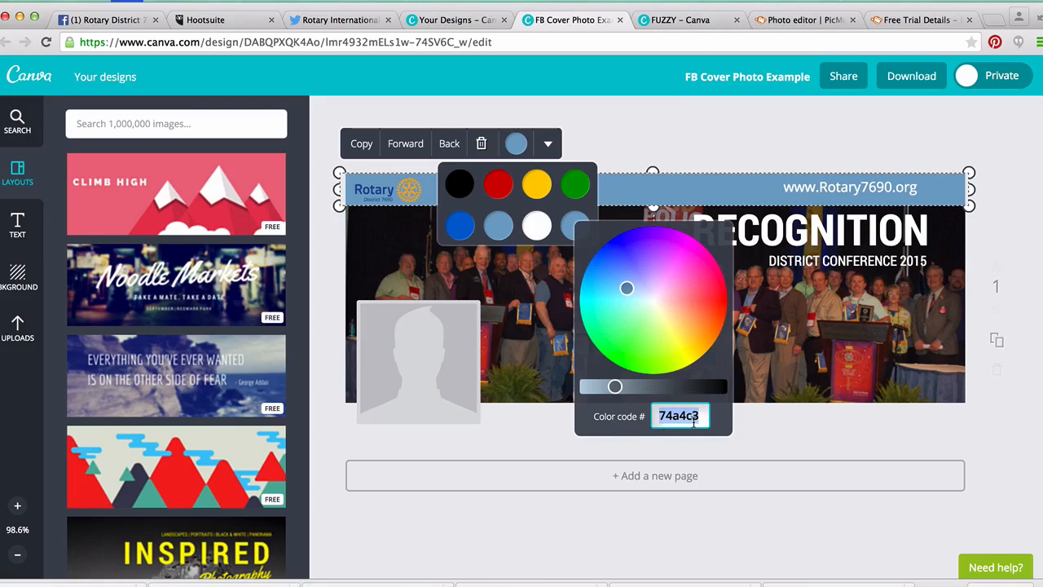
Step: Return to the FUZZY design and change the title strip's fill to the custom blue 74a4c3
click(678, 20)
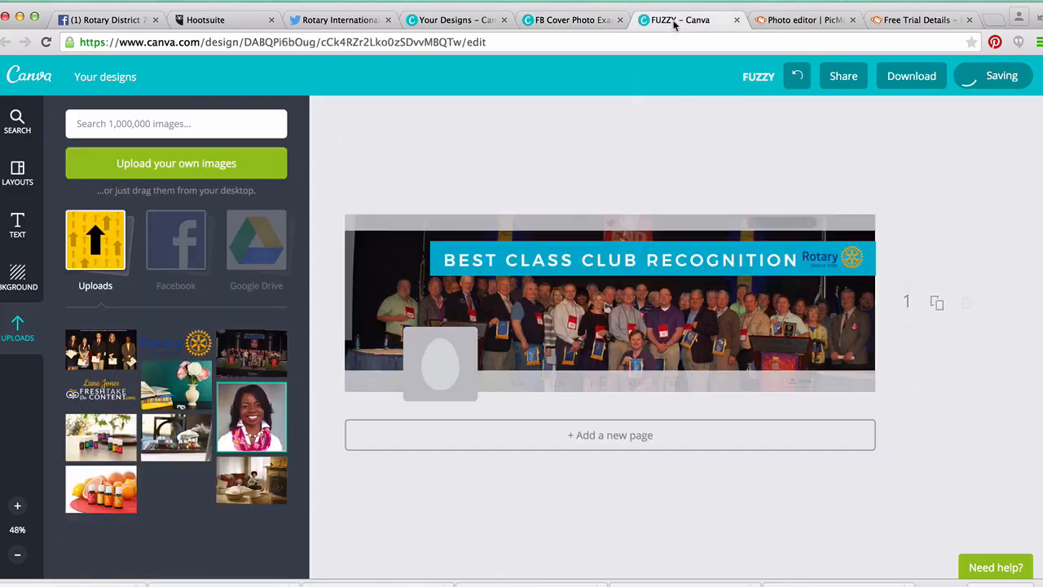
click(652, 245)
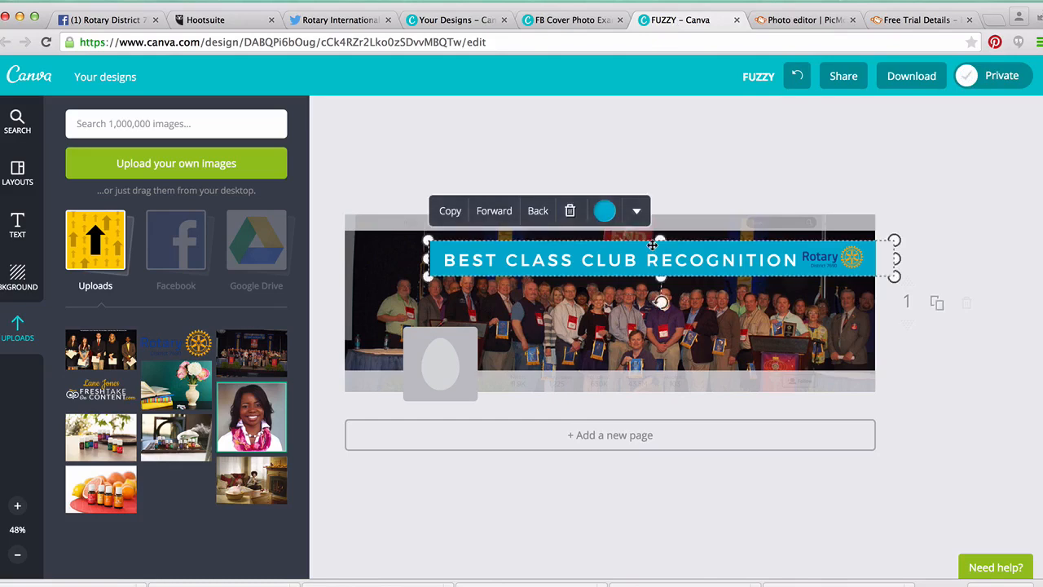
click(606, 211)
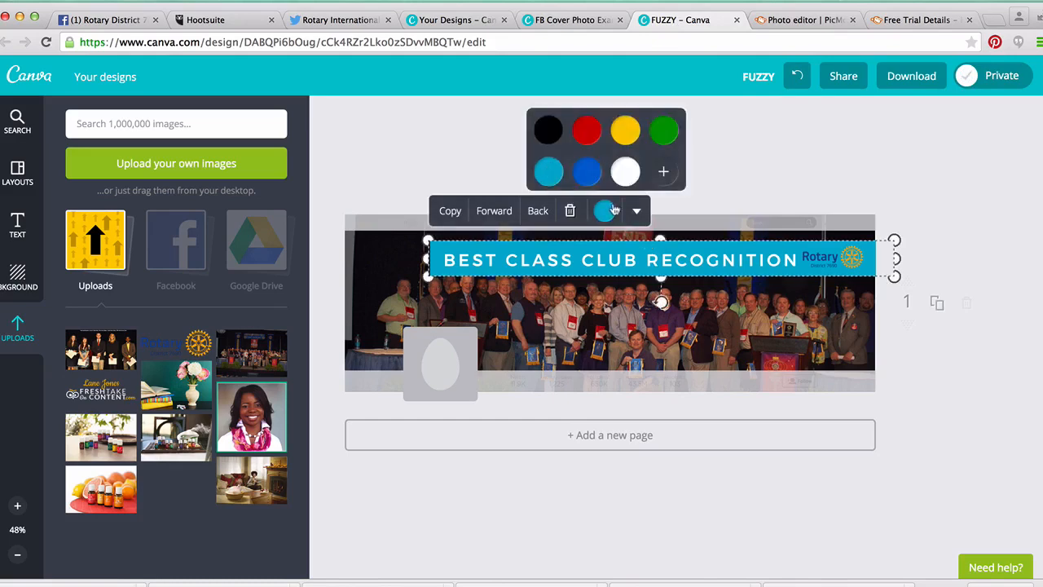
click(662, 174)
double_click(790, 366)
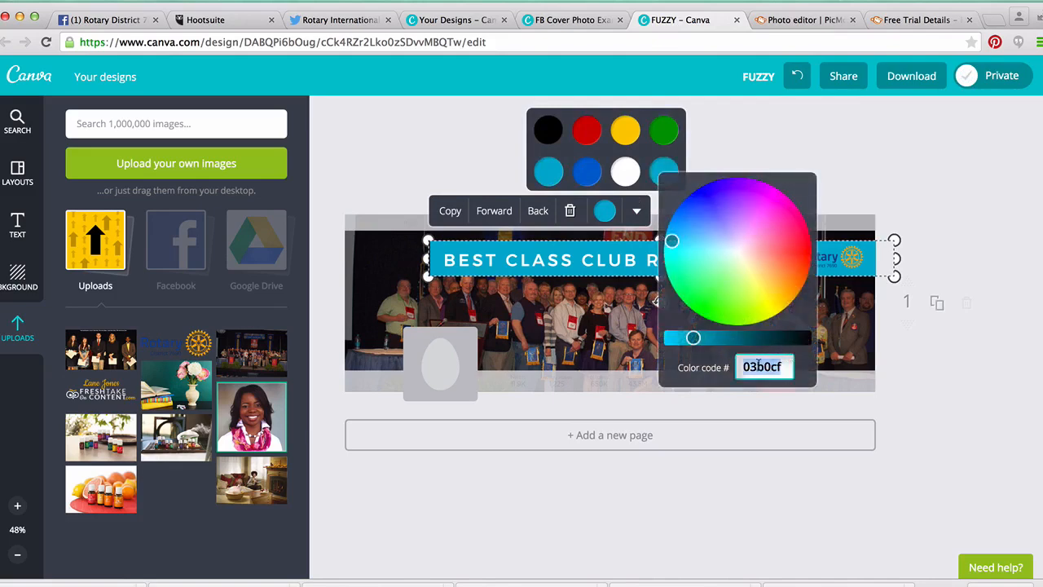
text(74a4c3)
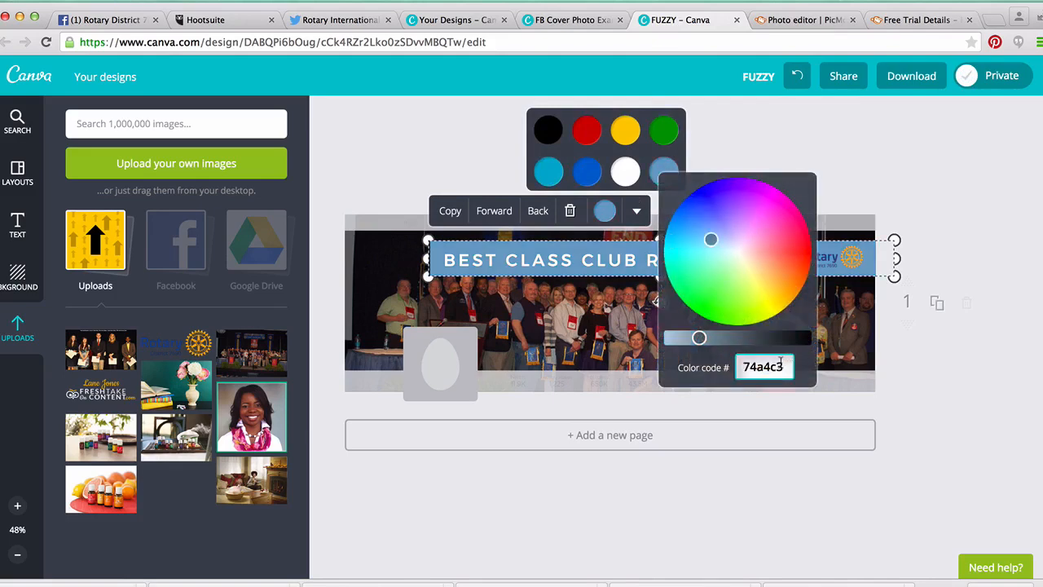
click(854, 179)
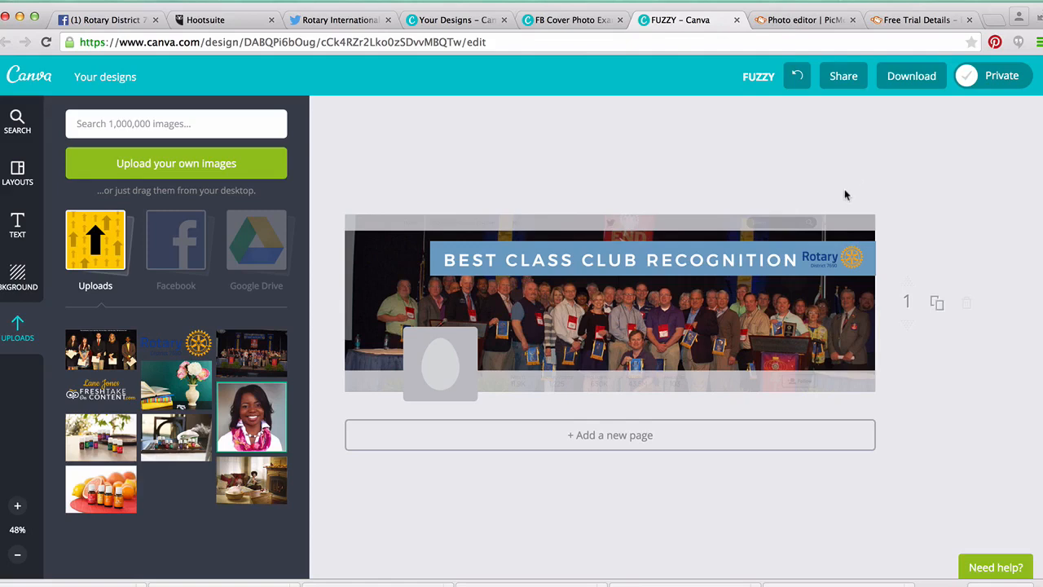
Step: Move the blue title strip up slightly, closer to the upper edge of the visible photo
click(820, 241)
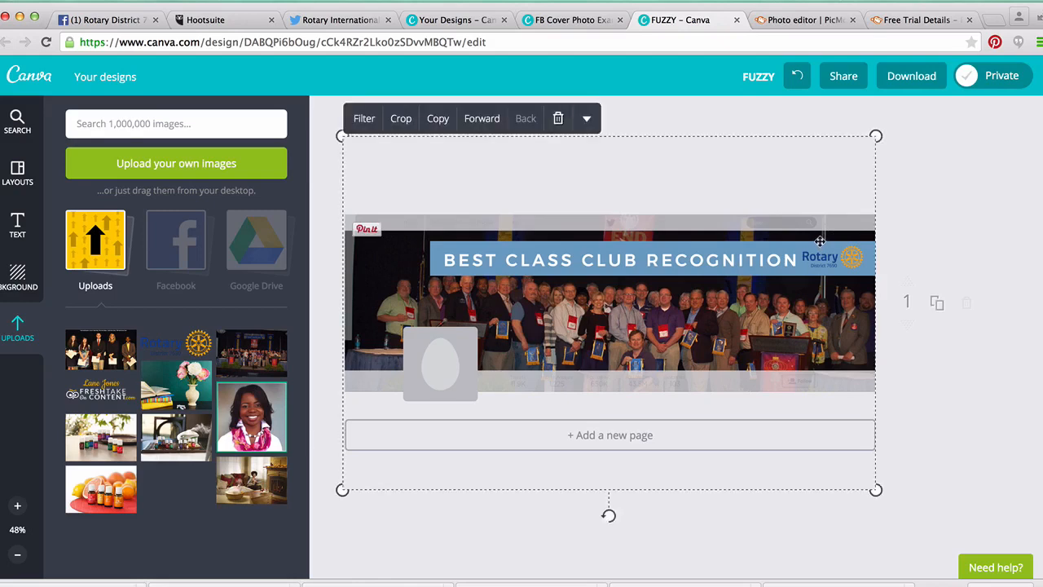
click(784, 246)
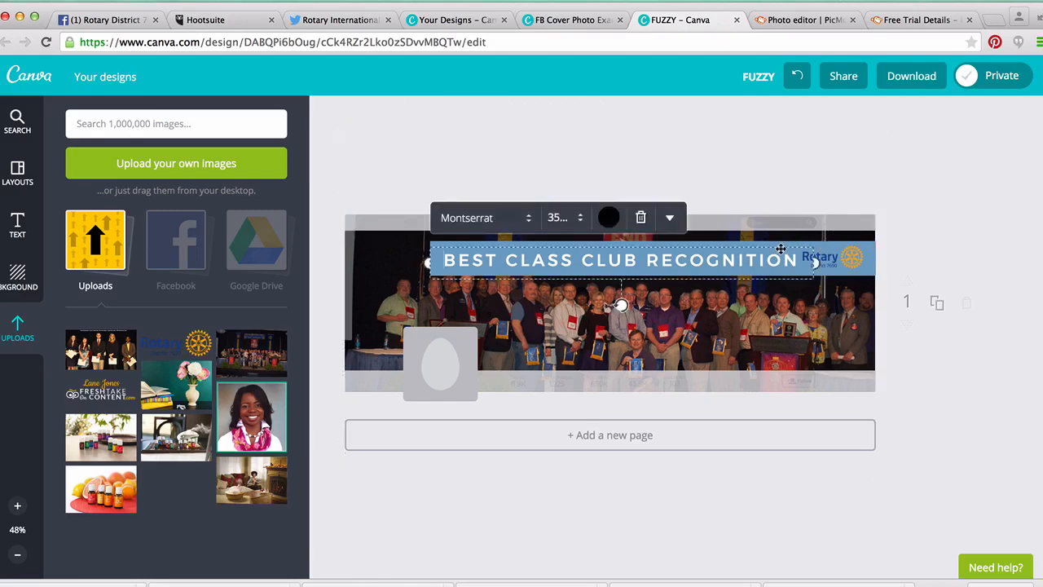
click(862, 247)
drag(880, 242, 880, 237)
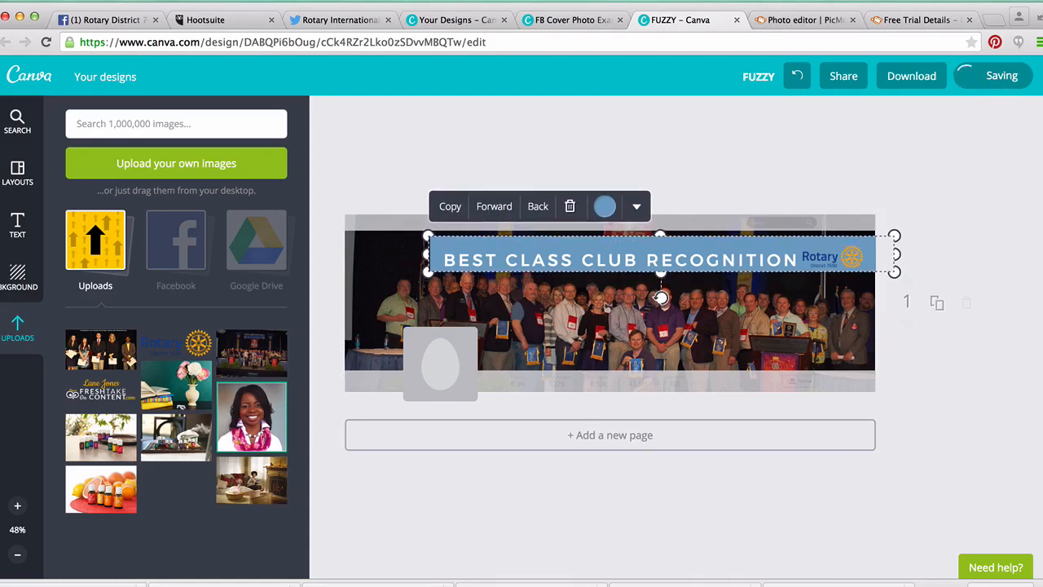
Step: Nudge the BEST CLASS CLUB RECOGNITION text up until it is vertically centred in the blue strip
click(766, 248)
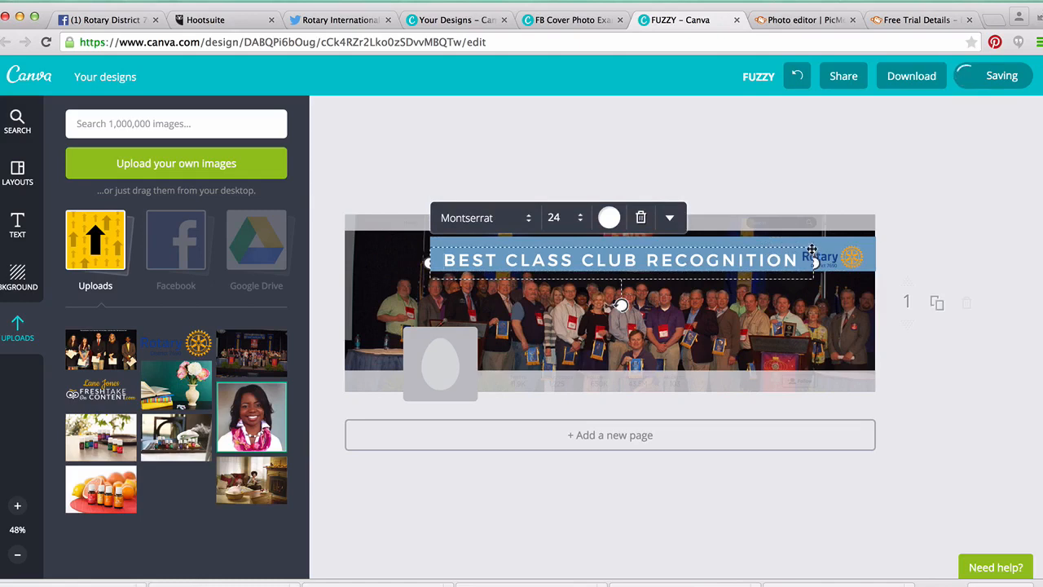
key(Up)
key(Up)
key(Up)
key(Up)
key(Up)
key(Up)
key(Up)
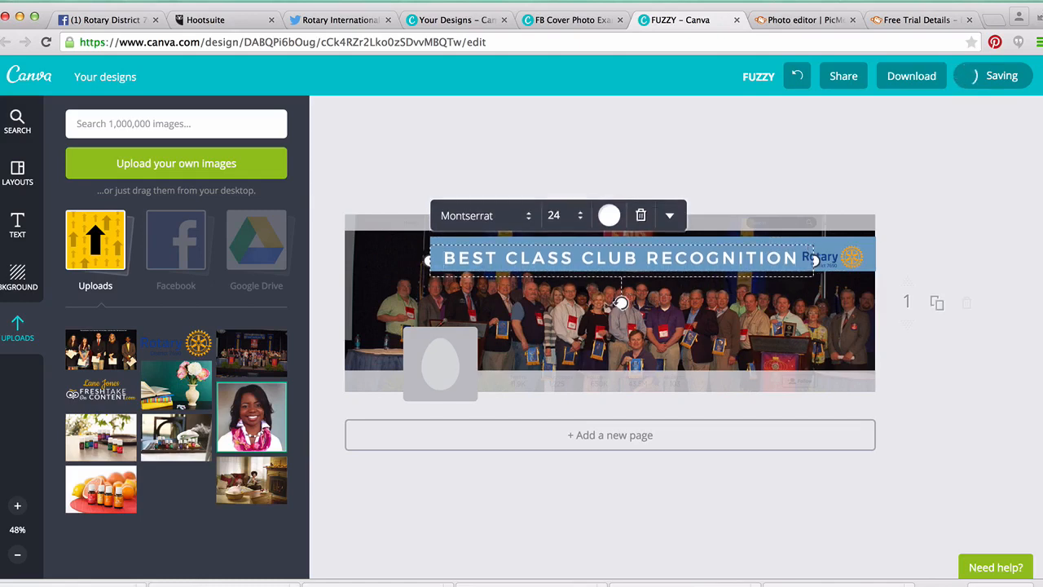
Step: Nudge the Rotary logo up so it sits vertically centred in the blue strip, in line with the text
click(846, 251)
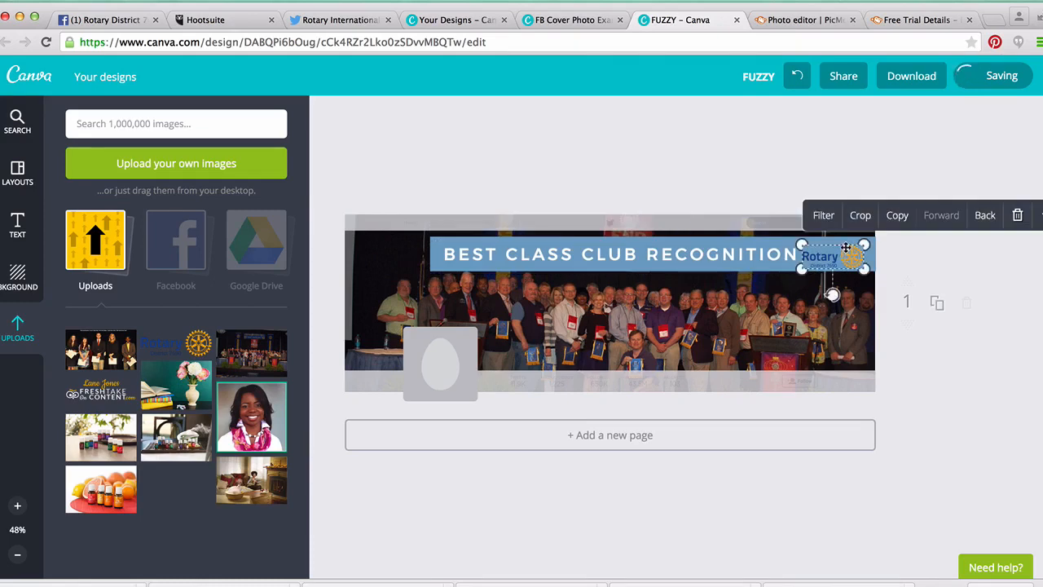
key(Up)
key(Up)
key(Up)
key(Up)
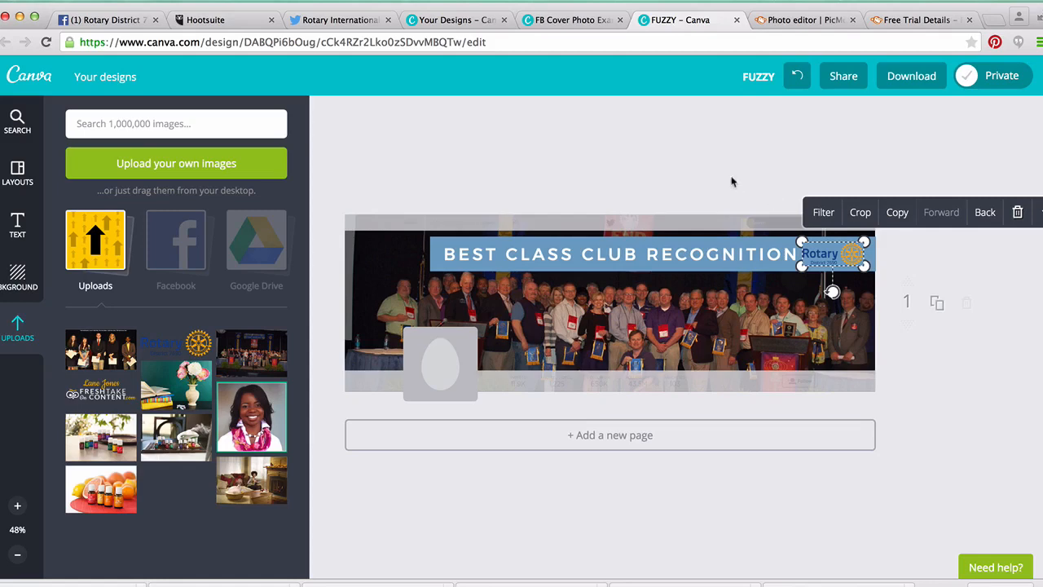
click(694, 172)
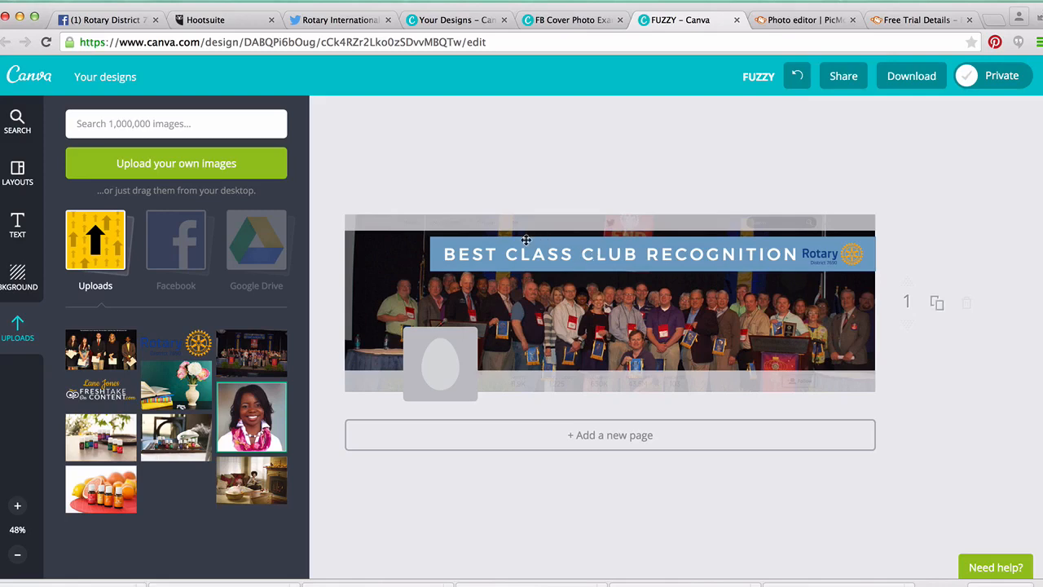
Step: Rename the FUZZY design as Twitter Cover Photo Example
click(378, 284)
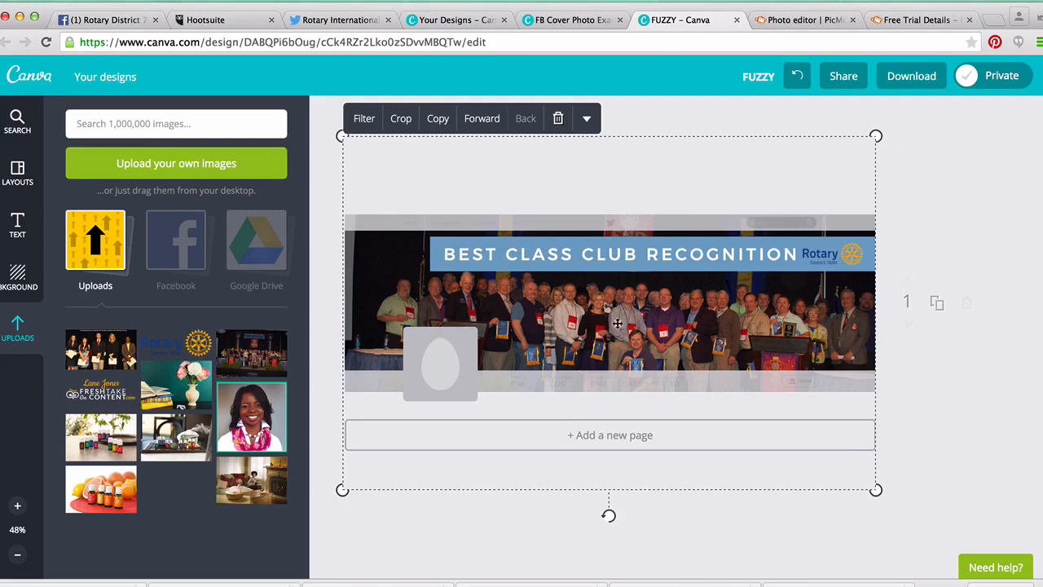
click(758, 77)
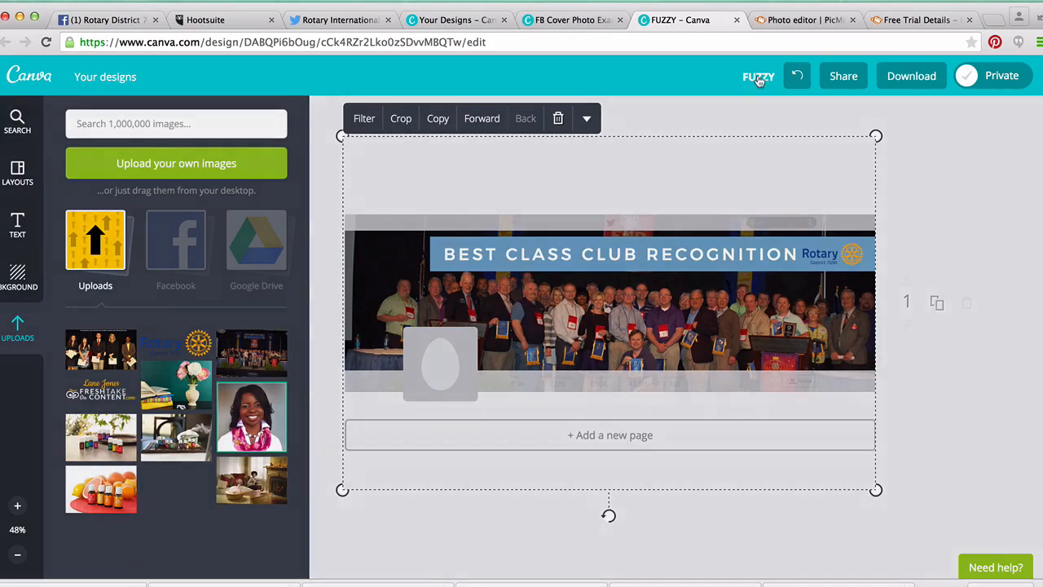
text(T)
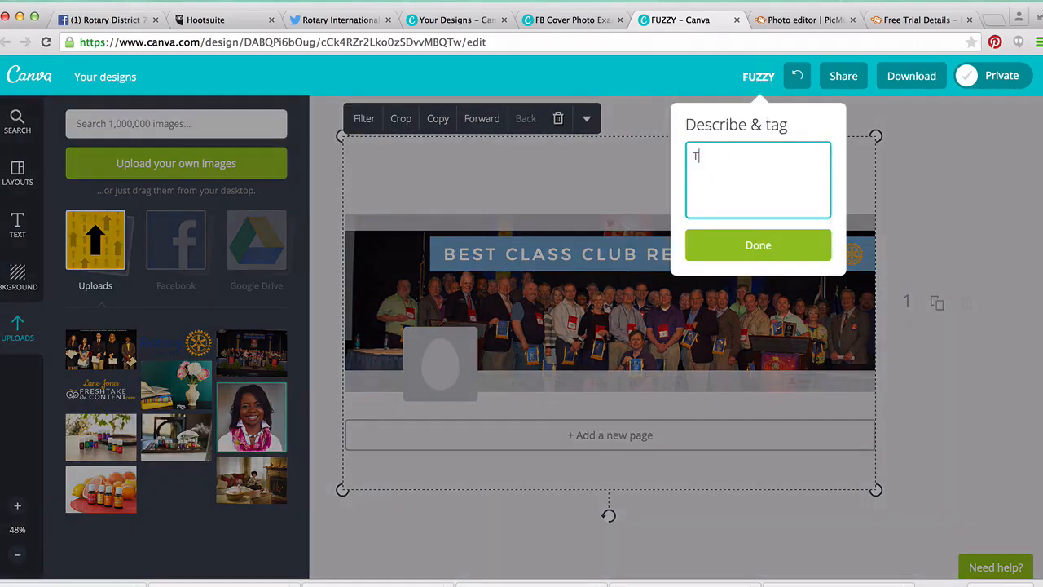
text(witter Cover Photo Exmp)
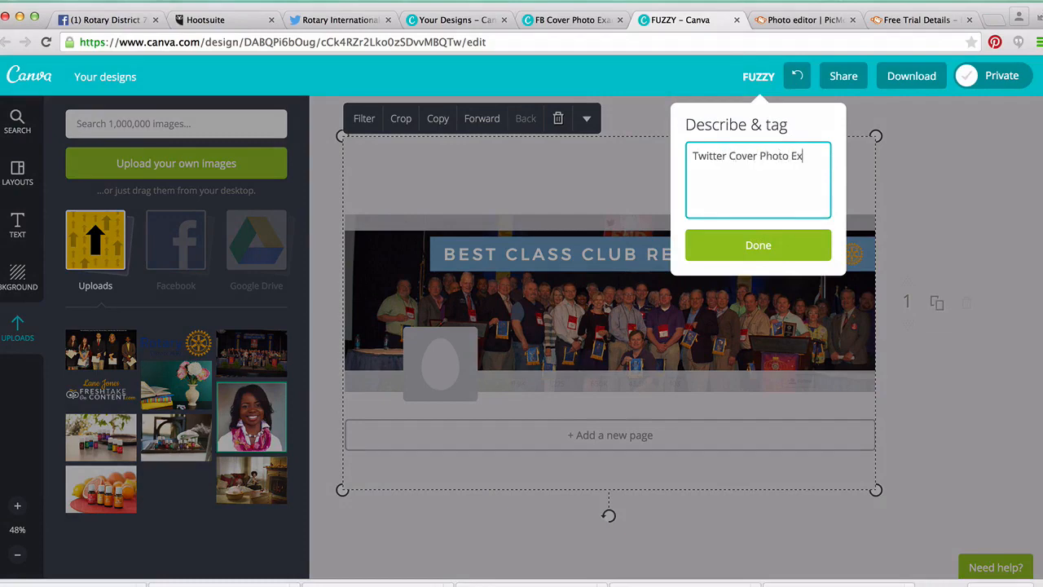
key(BackSpace)
key(BackSpace)
text(ample)
click(756, 248)
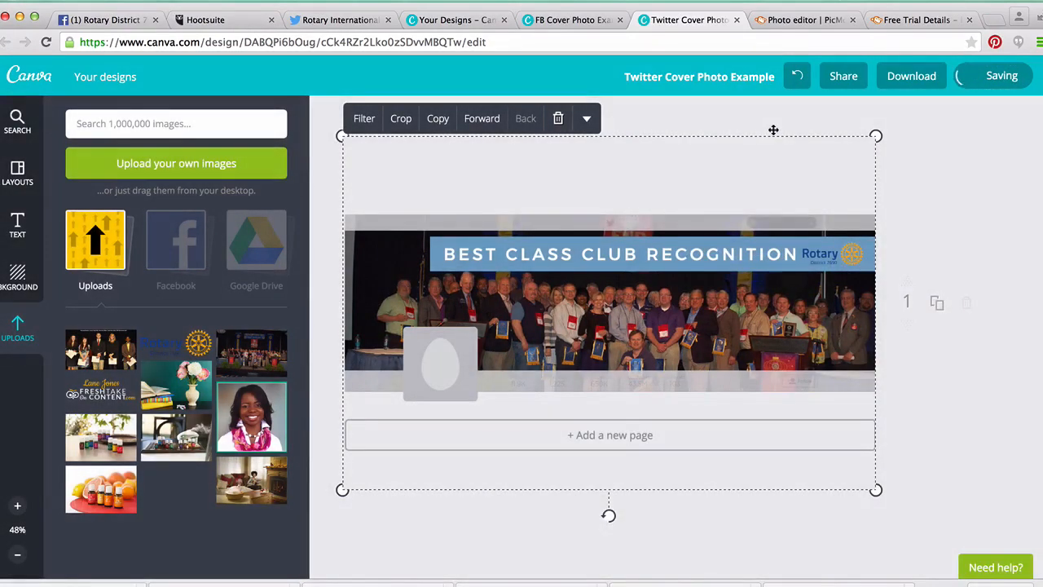